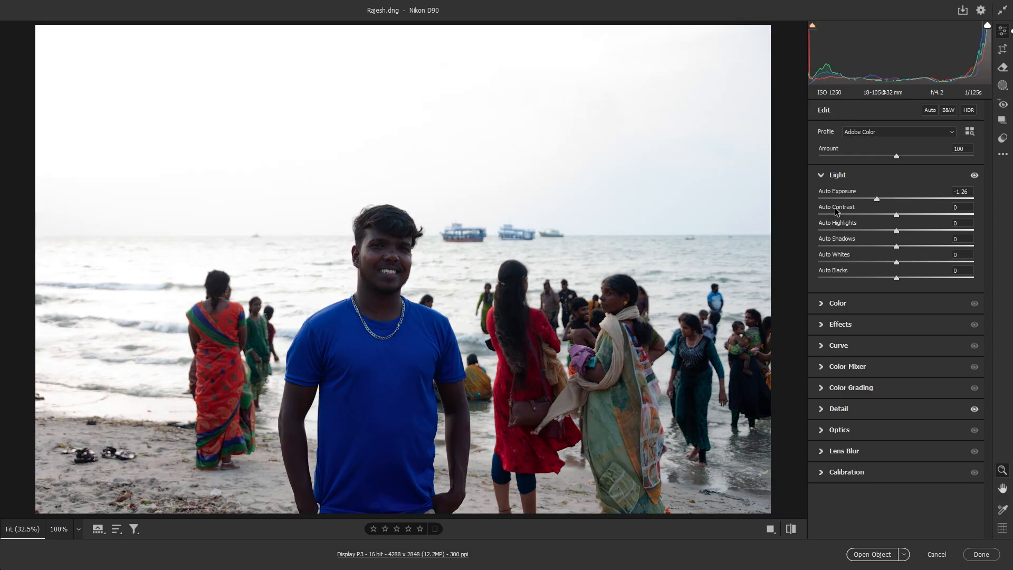
Step: Auto-set the Light sliders: Contrast +5, Shadows +42, Whites +26, Blacks -36
{"action": "double_click", "coordinate": [835, 209], "text": "shift"}
{"action": "double_click", "coordinate": [832, 239], "text": "shift"}
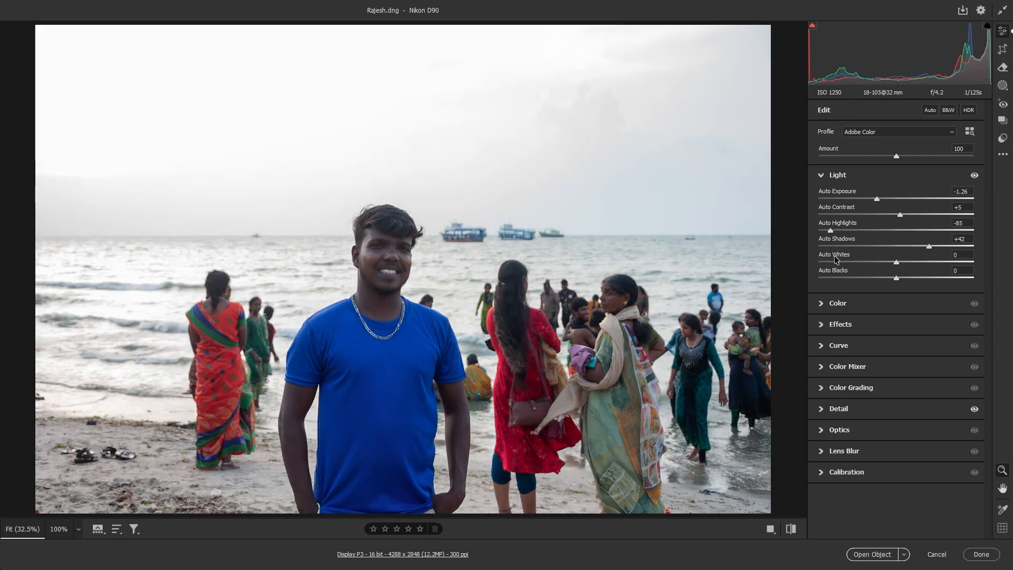
{"action": "double_click", "coordinate": [835, 256], "text": "shift"}
{"action": "double_click", "coordinate": [837, 272], "text": "shift"}
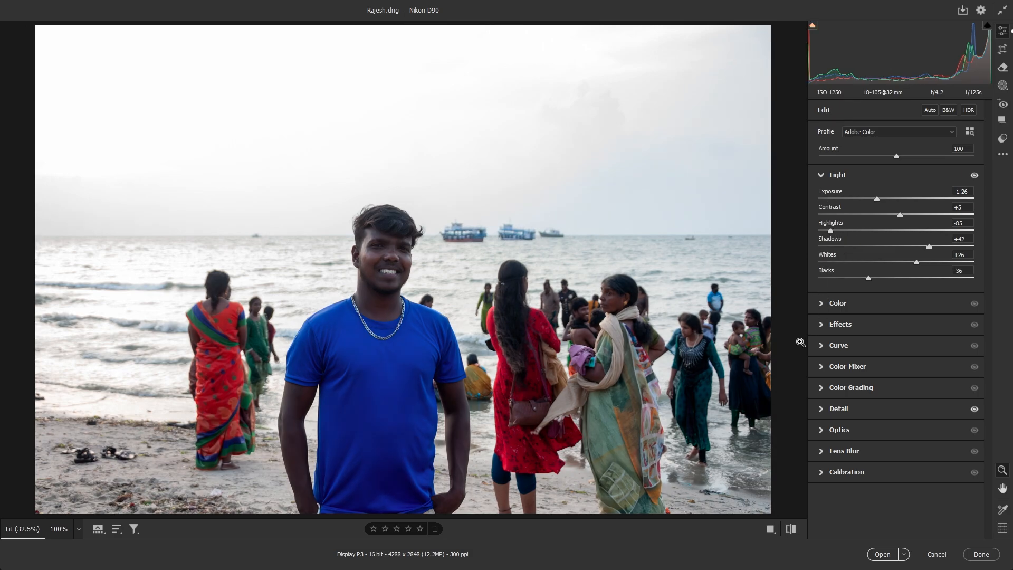
Step: Compare before and after views, zooming in on the boats, then return to single view
{"action": "key", "text": "q"}
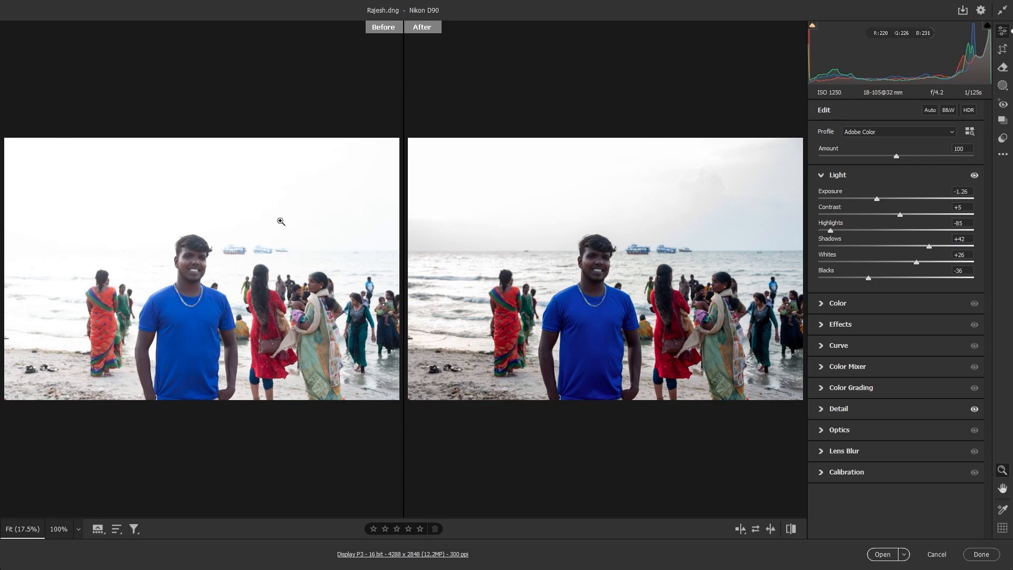
{"action": "left_click", "coordinate": [672, 252]}
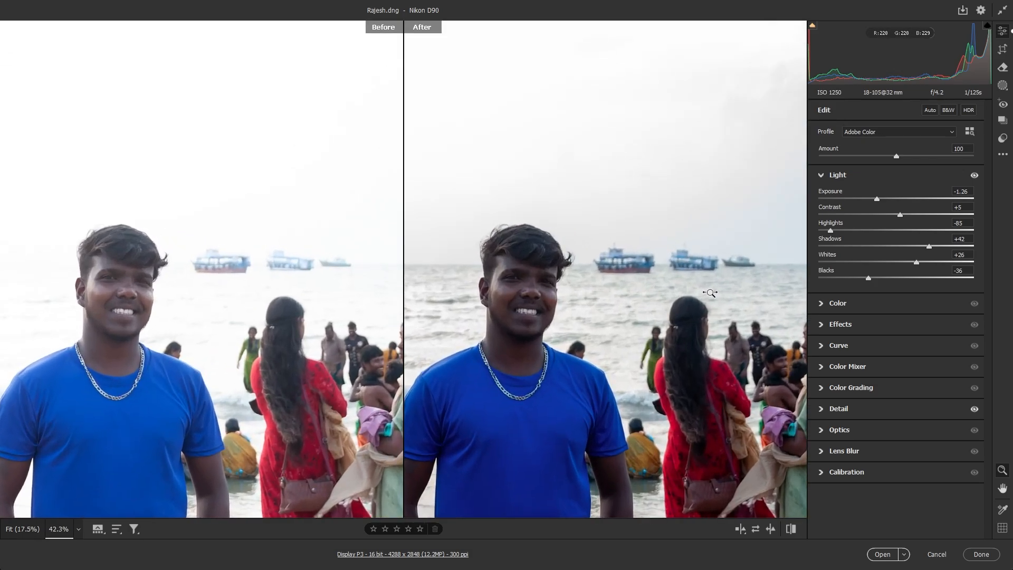
{"action": "left_click", "coordinate": [641, 273]}
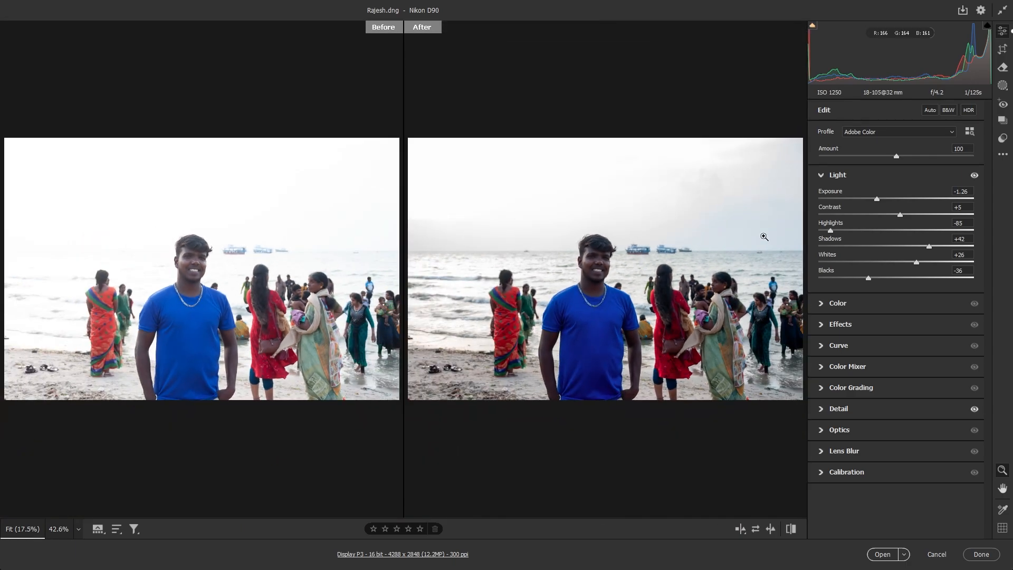
{"action": "key", "text": "q"}
{"action": "key", "text": "q"}
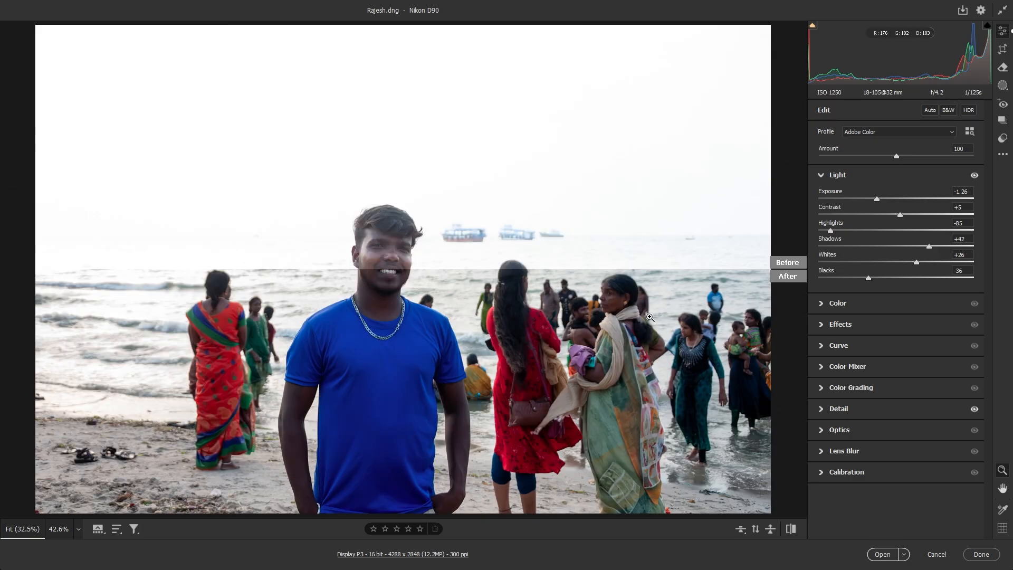
Step: Mask the man with Select Subject and give him Exposure +0.85, Blacks -19, Temperature +10
{"action": "left_click", "coordinate": [1002, 86]}
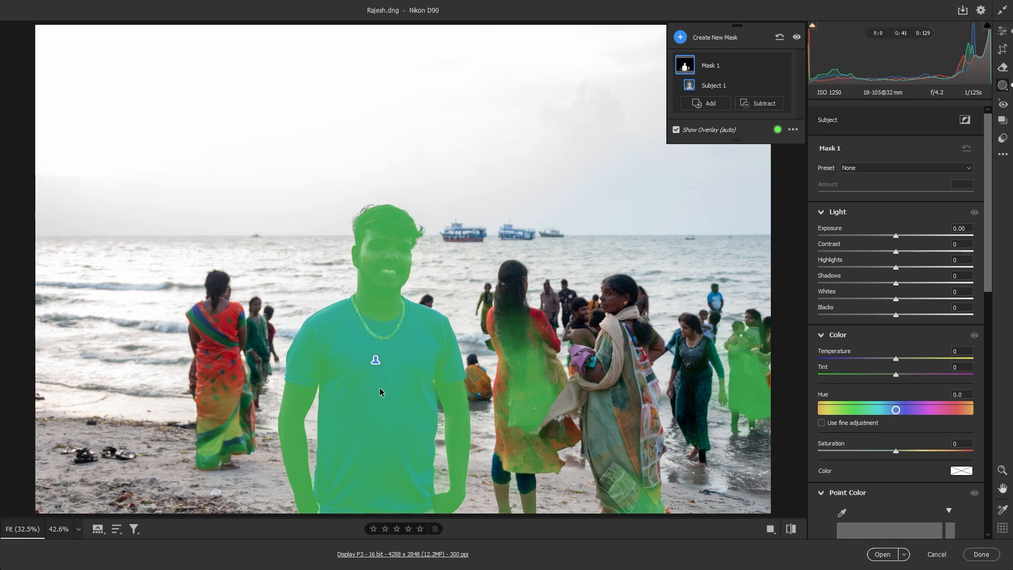
{"action": "left_click", "coordinate": [913, 236]}
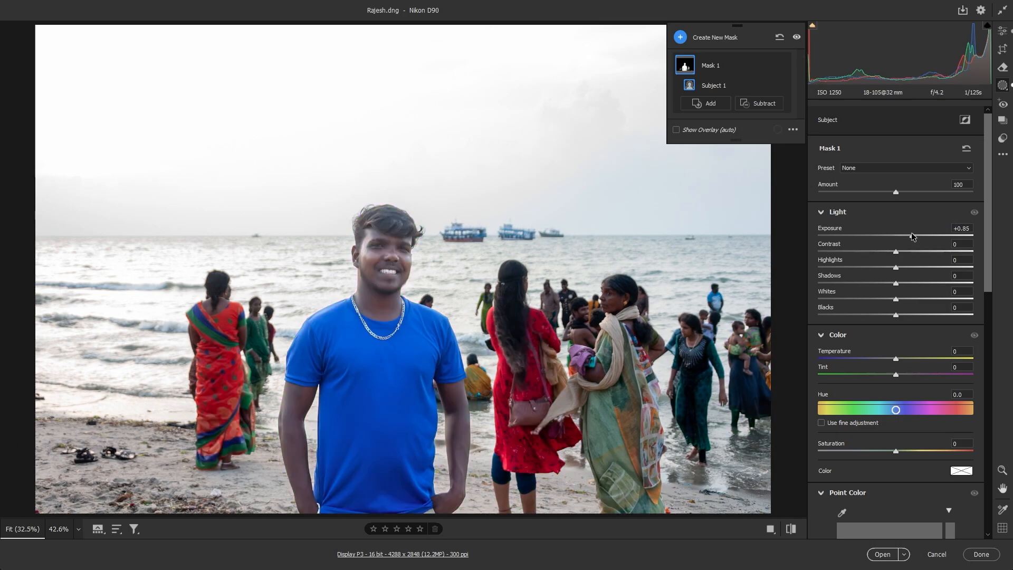
{"action": "left_click_drag", "start_coordinate": [896, 315], "coordinate": [881, 315]}
{"action": "left_click_drag", "start_coordinate": [901, 358], "coordinate": [903, 358]}
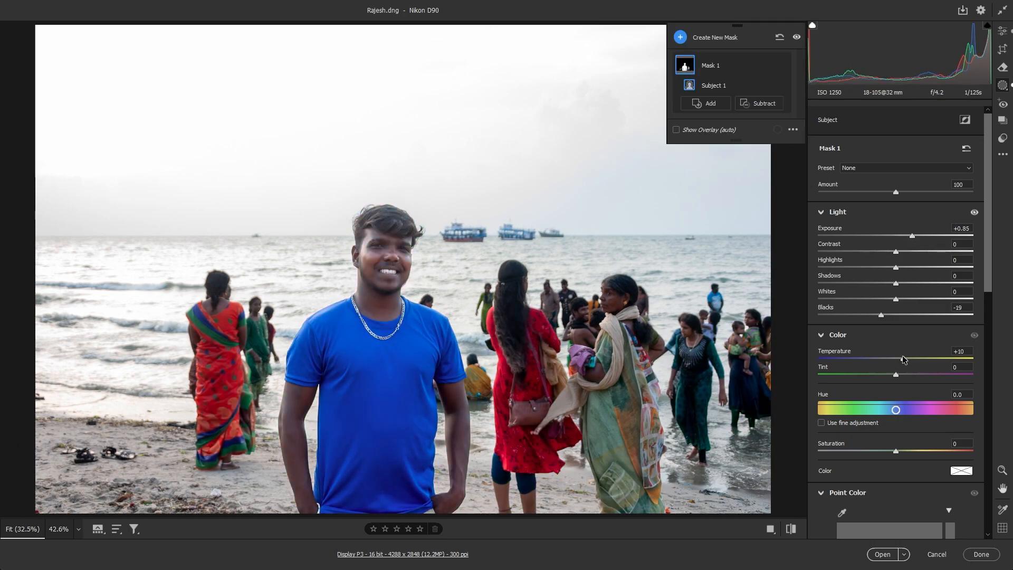
{"action": "left_click", "coordinate": [1006, 34]}
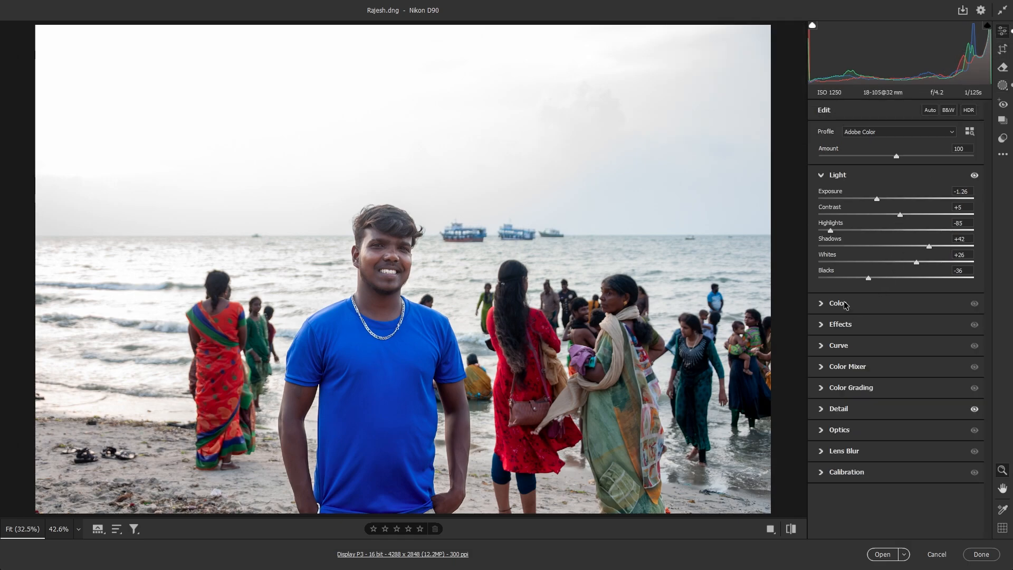
Step: Set Vibrance to +27 in the Color panel
{"action": "left_click", "coordinate": [844, 304]}
{"action": "left_click", "coordinate": [935, 269]}
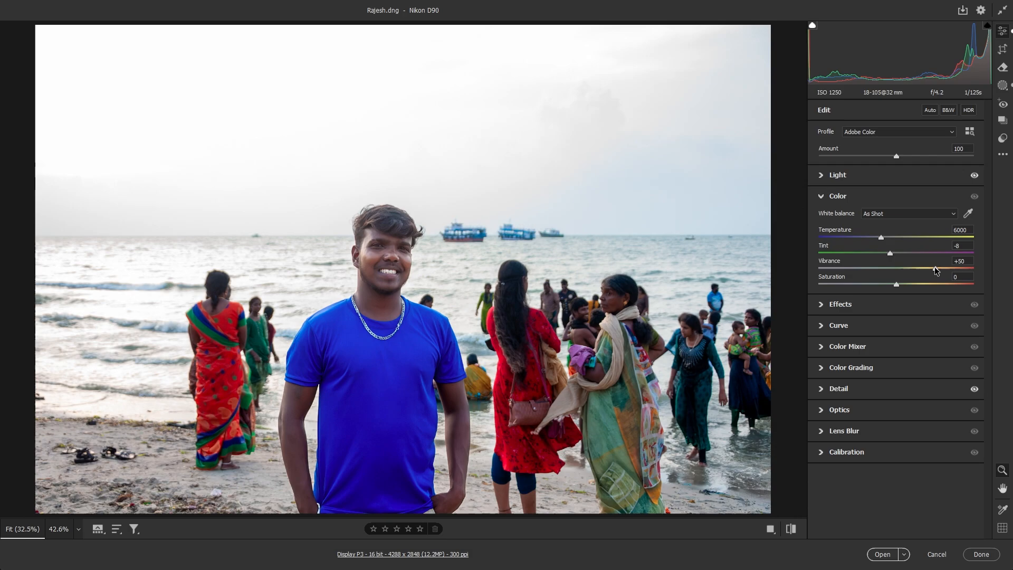
{"action": "mouse_move", "coordinate": [935, 268]}
{"action": "left_mouse_down"}
{"action": "mouse_move", "coordinate": [908, 266]}
{"action": "mouse_move", "coordinate": [917, 266]}
{"action": "left_mouse_up"}
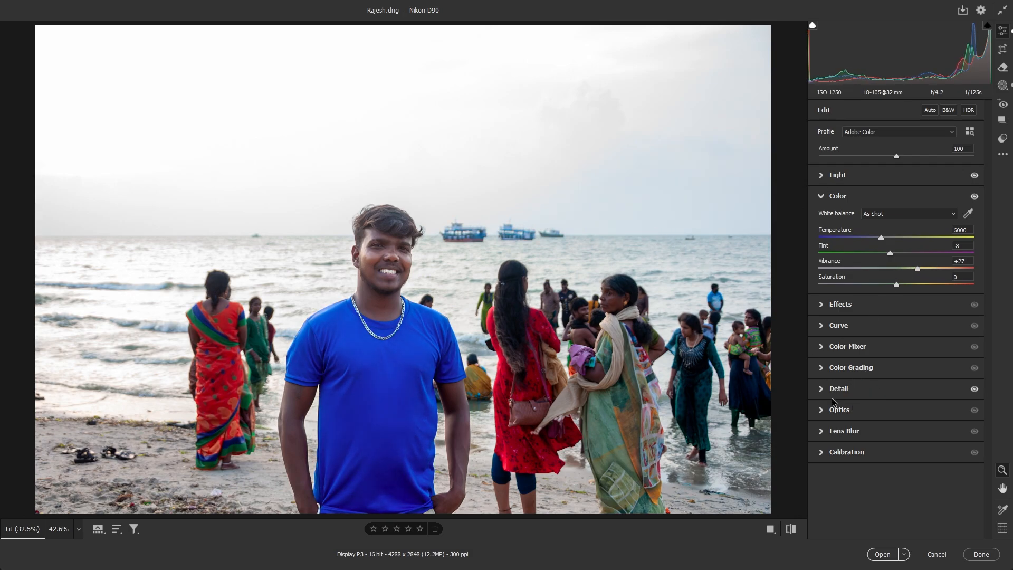
Step: In the Color Mixer, shift the Blue range to Hue -18 and Saturation +10
{"action": "left_click", "coordinate": [821, 351]}
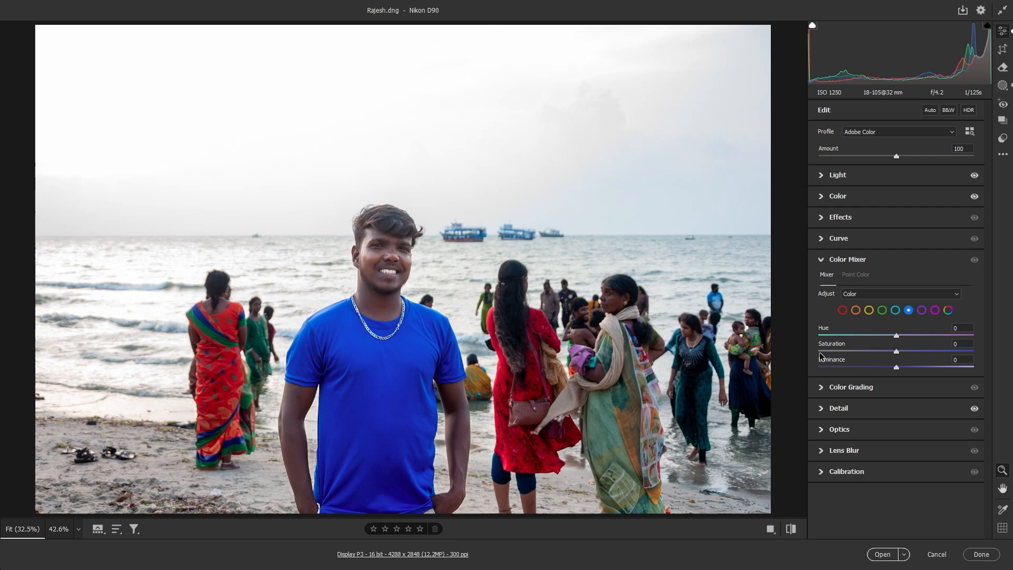
{"action": "left_click", "coordinate": [895, 310]}
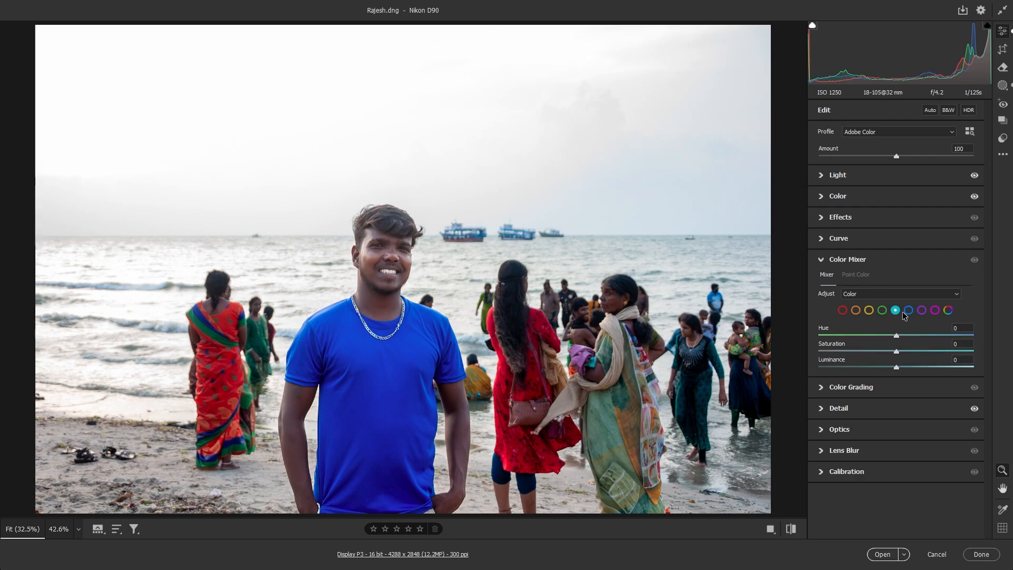
{"action": "left_click", "coordinate": [908, 310]}
{"action": "mouse_move", "coordinate": [896, 366]}
{"action": "left_mouse_down"}
{"action": "mouse_move", "coordinate": [917, 360]}
{"action": "mouse_move", "coordinate": [897, 351]}
{"action": "left_mouse_up"}
{"action": "left_click_drag", "start_coordinate": [897, 351], "coordinate": [883, 334]}
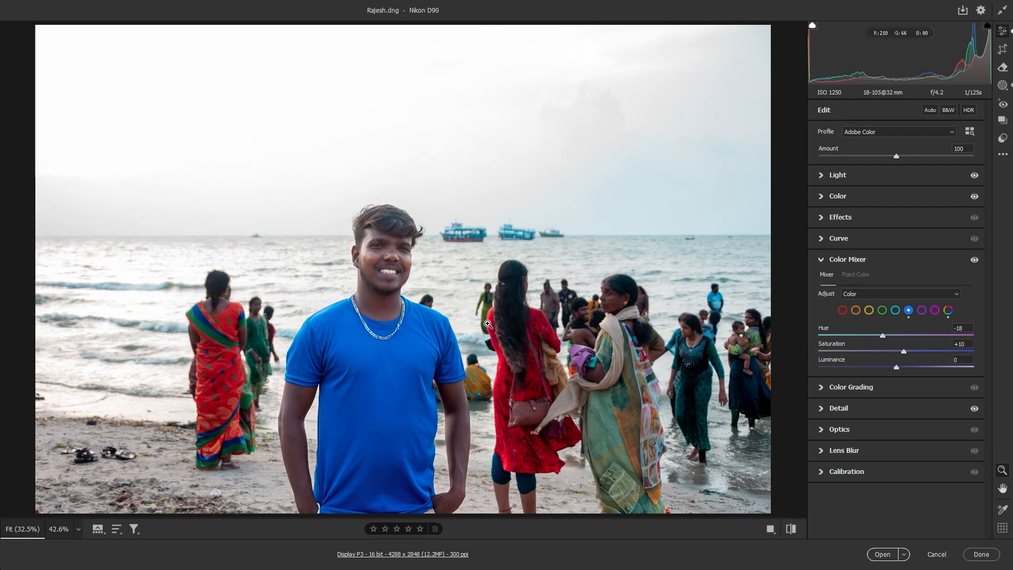
Step: Open the Camera Raw edit in Photoshop and create a Background copy layer
{"action": "left_click", "coordinate": [883, 554]}
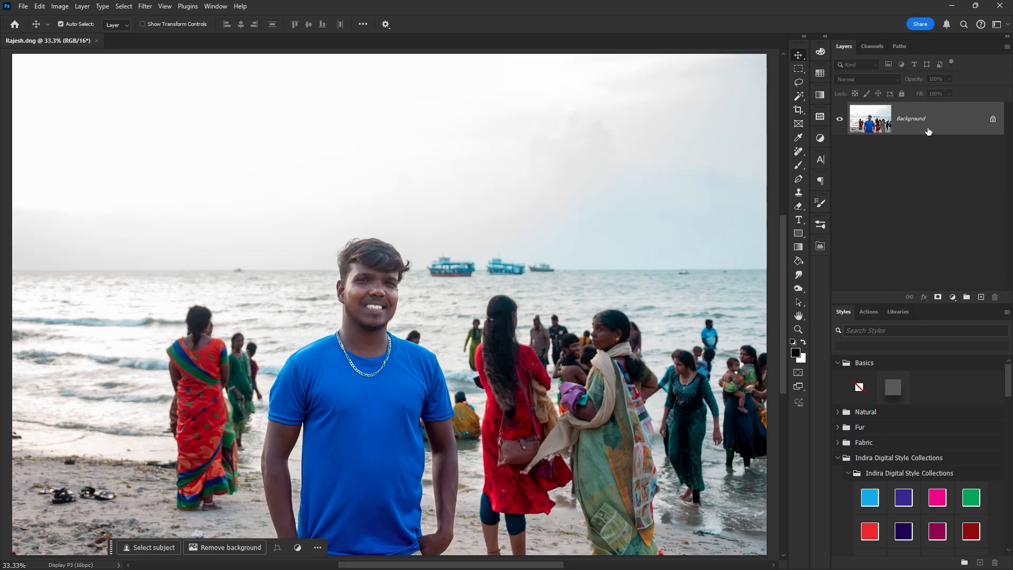
{"action": "left_click_drag", "start_coordinate": [929, 131], "coordinate": [981, 299]}
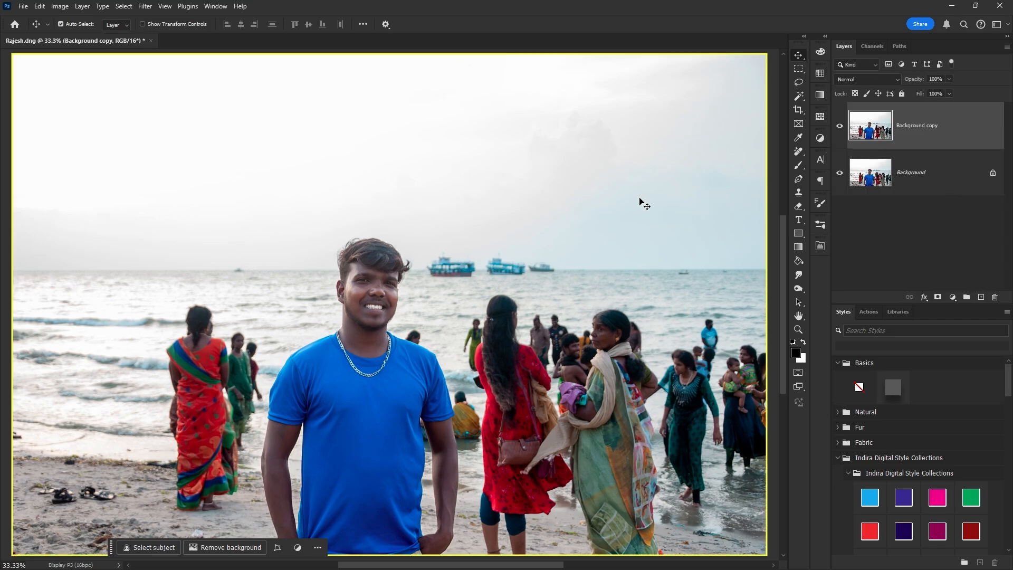
Step: Choose the Remove tool and auto-detect the background people for removal
{"action": "left_click", "coordinate": [799, 153]}
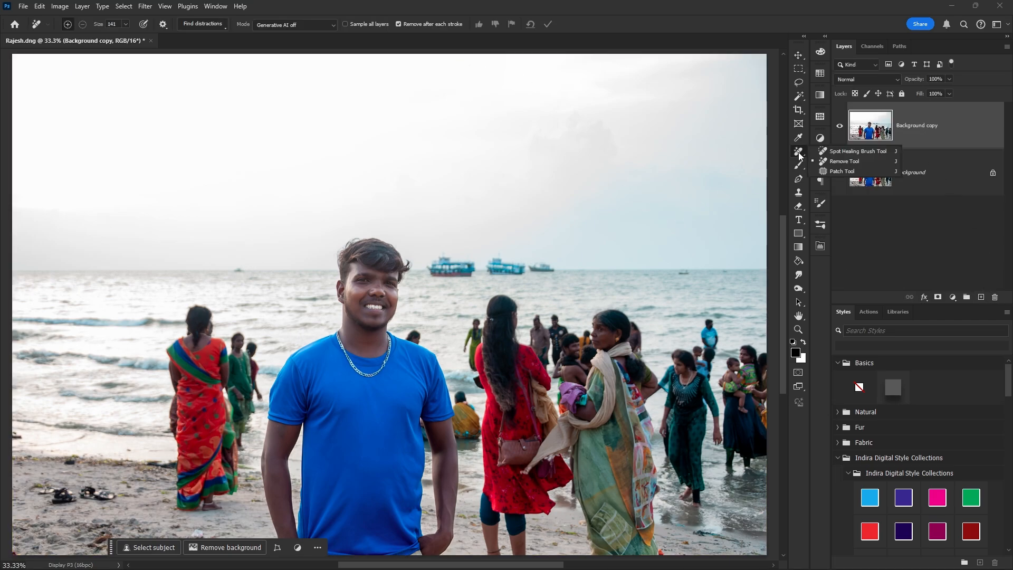
{"action": "left_click", "coordinate": [841, 163]}
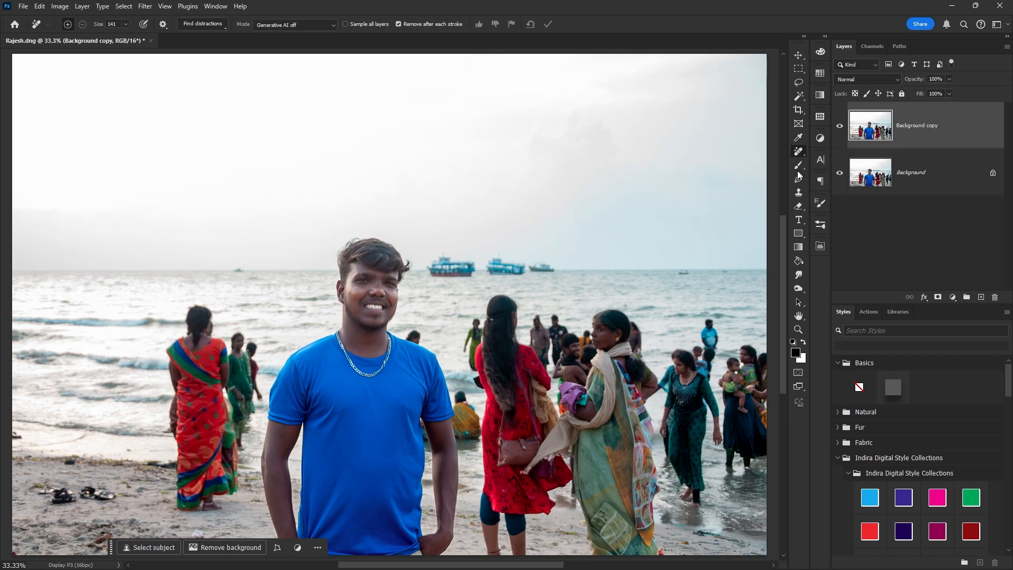
{"action": "left_click", "coordinate": [204, 24]}
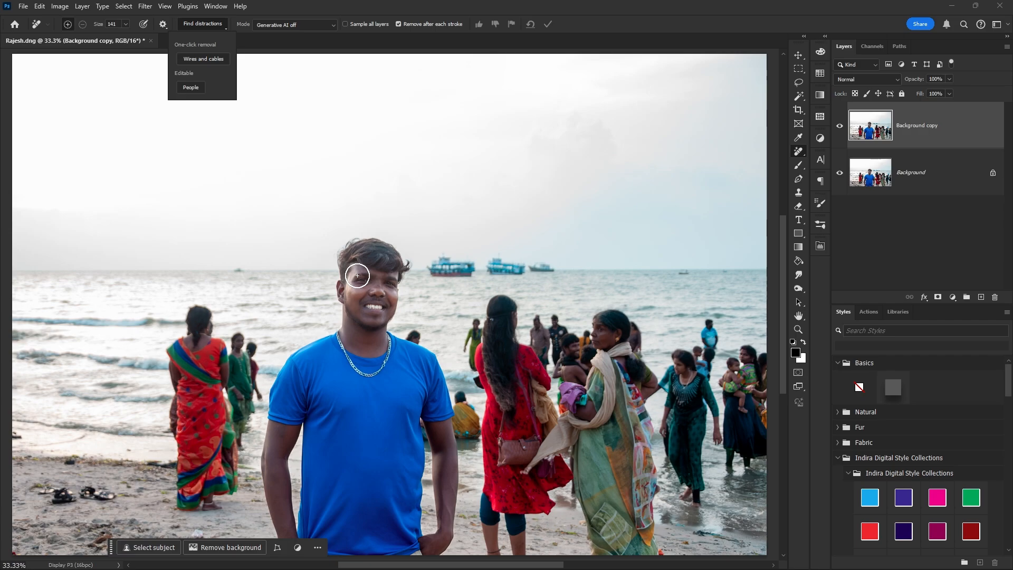
{"action": "left_click", "coordinate": [190, 88]}
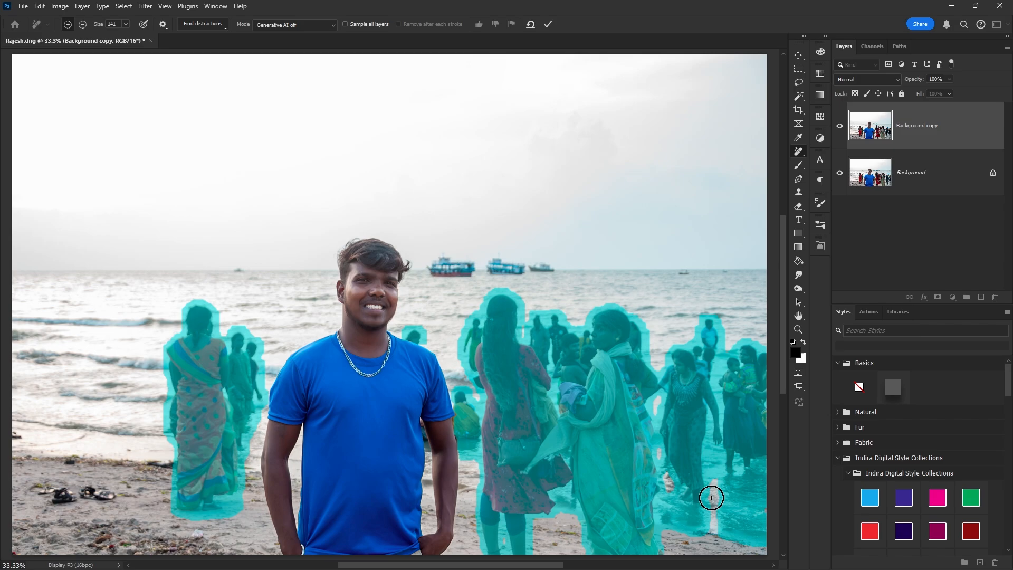
Step: Unmark the woman's feet and add the sandals on the sand to the removal strokes
{"action": "scroll", "coordinate": [475, 459], "scroll_direction": "up", "scroll_amount": 5}
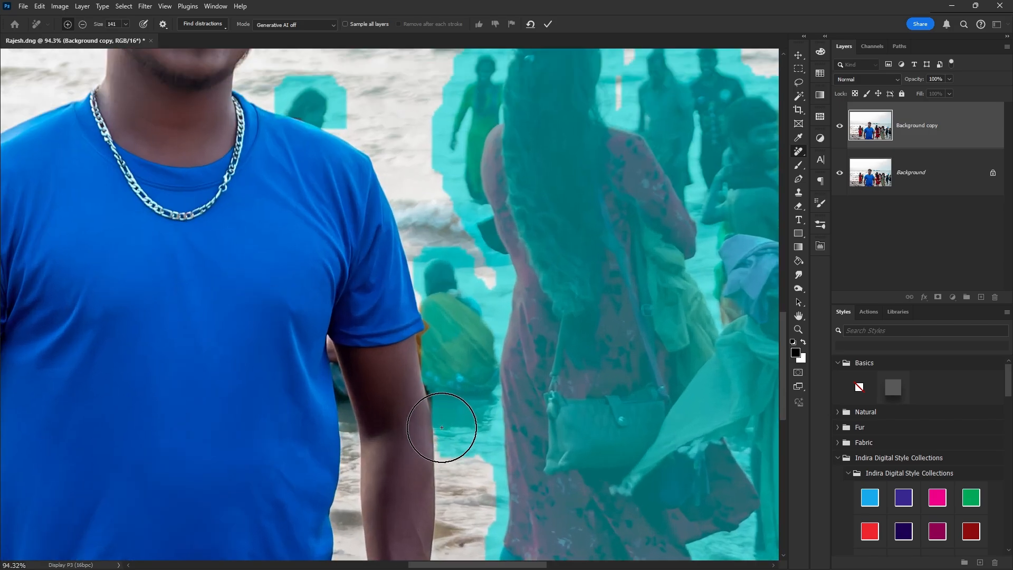
{"action": "scroll", "coordinate": [442, 427], "scroll_direction": "down", "scroll_amount": 5}
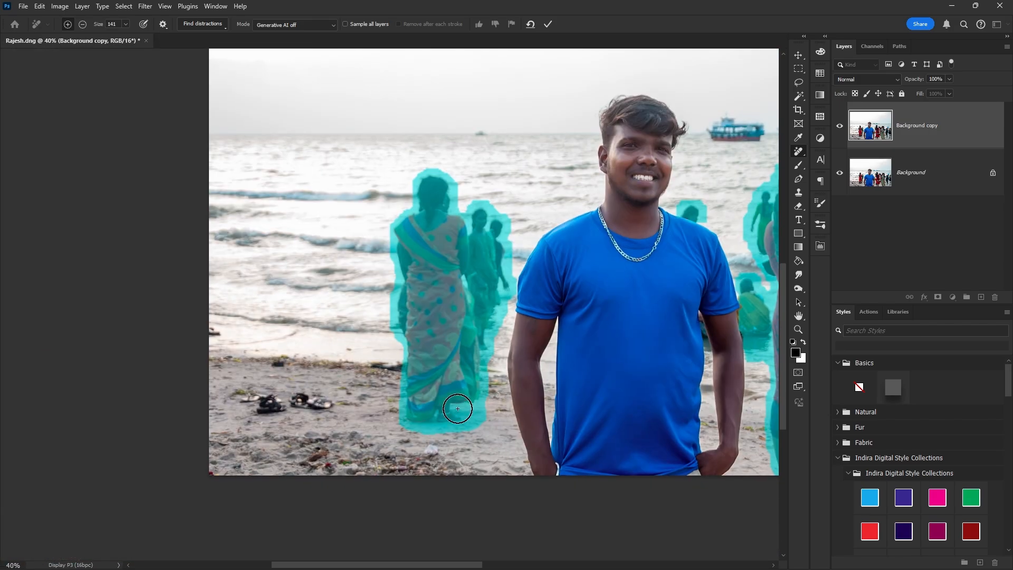
{"action": "mouse_move", "coordinate": [457, 408]}
{"action": "left_mouse_down"}
{"action": "mouse_move", "coordinate": [492, 422]}
{"action": "mouse_move", "coordinate": [413, 433]}
{"action": "mouse_move", "coordinate": [484, 420]}
{"action": "mouse_move", "coordinate": [478, 408]}
{"action": "mouse_move", "coordinate": [410, 424]}
{"action": "mouse_move", "coordinate": [434, 414]}
{"action": "mouse_move", "coordinate": [450, 430]}
{"action": "left_mouse_up"}
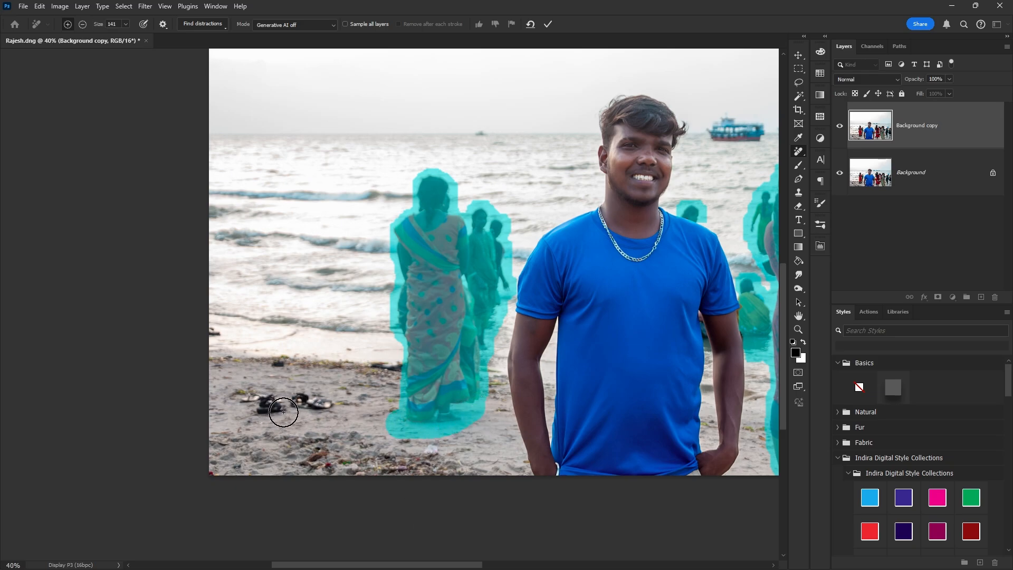
{"action": "mouse_move", "coordinate": [273, 407]}
{"action": "left_mouse_down"}
{"action": "mouse_move", "coordinate": [248, 405]}
{"action": "mouse_move", "coordinate": [302, 408]}
{"action": "left_mouse_up"}
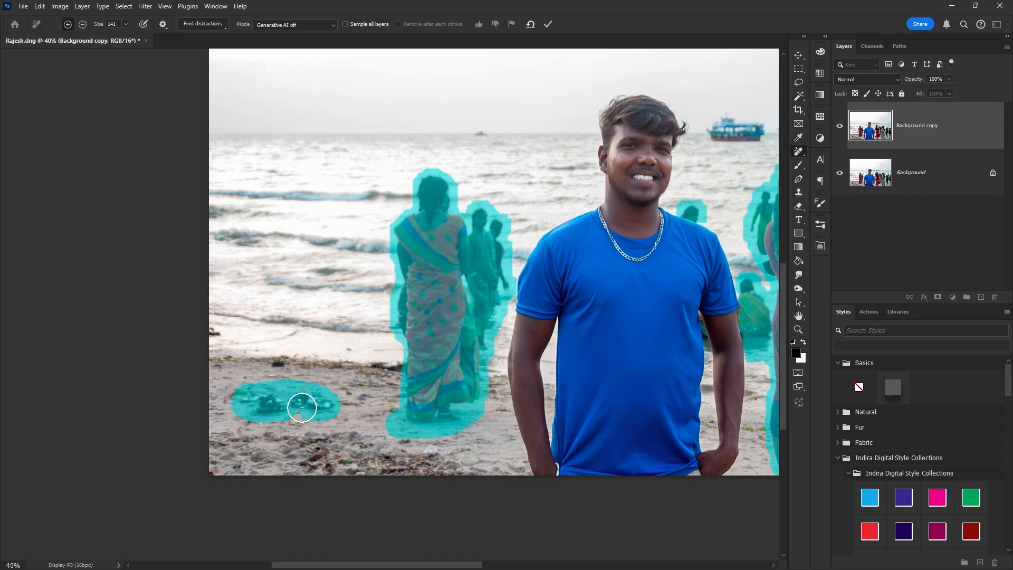
{"action": "scroll", "coordinate": [301, 407], "scroll_direction": "down", "scroll_amount": 3}
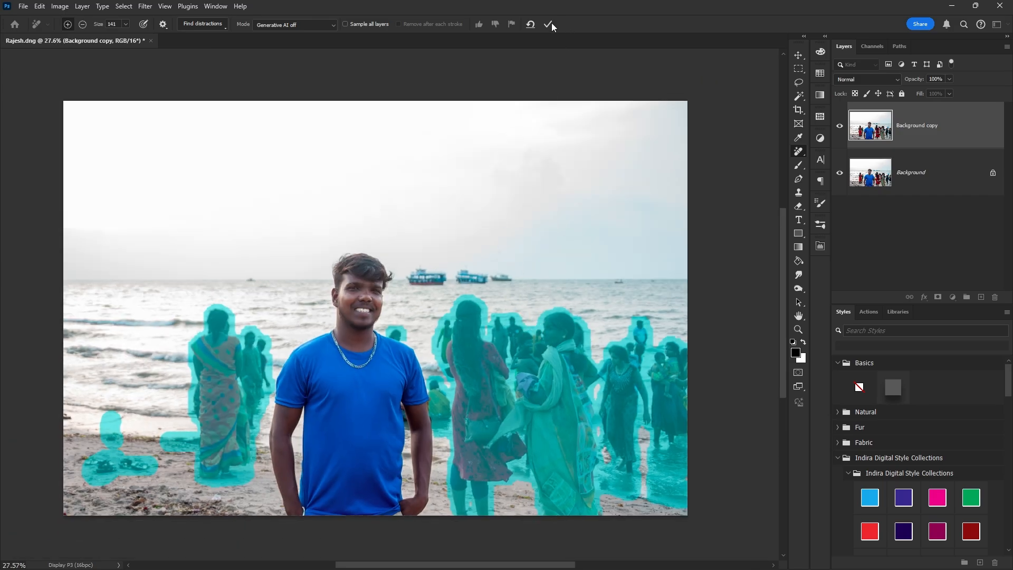
Step: Apply the crowd removal, then erase the small boat, a lower-right spot and the sand debris
{"action": "left_click", "coordinate": [552, 25]}
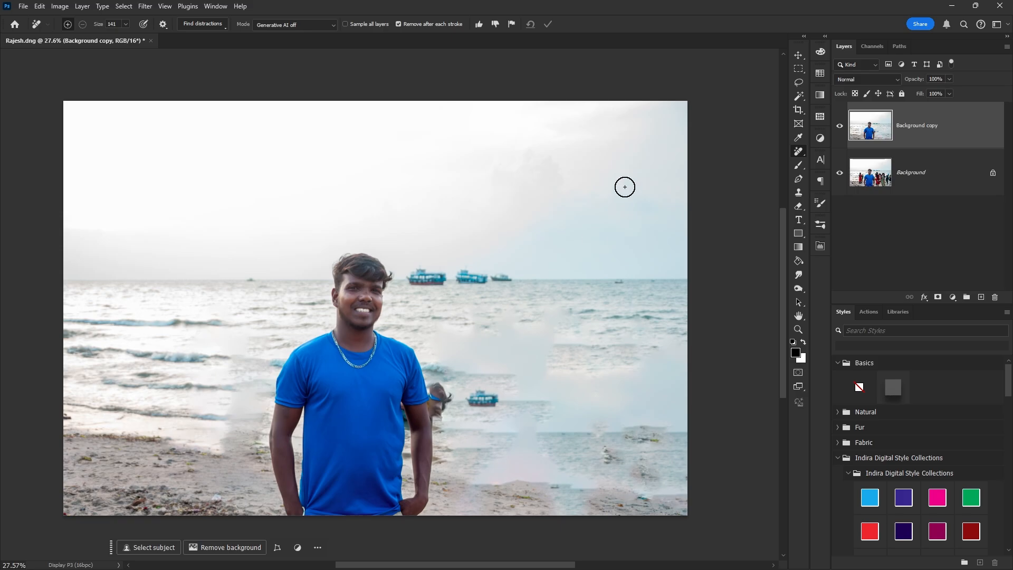
{"action": "scroll", "coordinate": [433, 368], "scroll_direction": "up", "scroll_amount": 3}
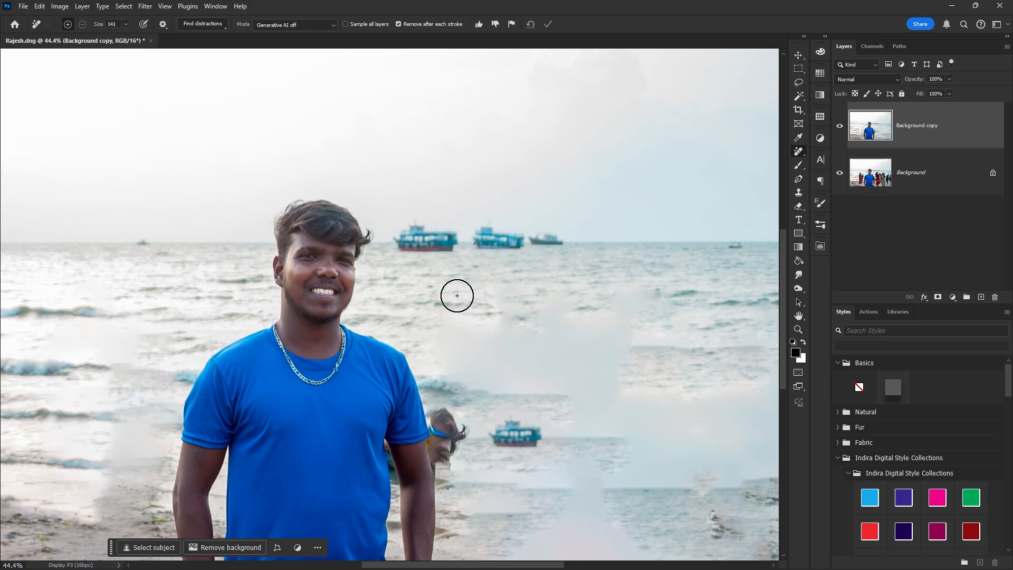
{"action": "mouse_move", "coordinate": [532, 434]}
{"action": "left_mouse_down"}
{"action": "mouse_move", "coordinate": [501, 432]}
{"action": "mouse_move", "coordinate": [515, 434]}
{"action": "left_mouse_up"}
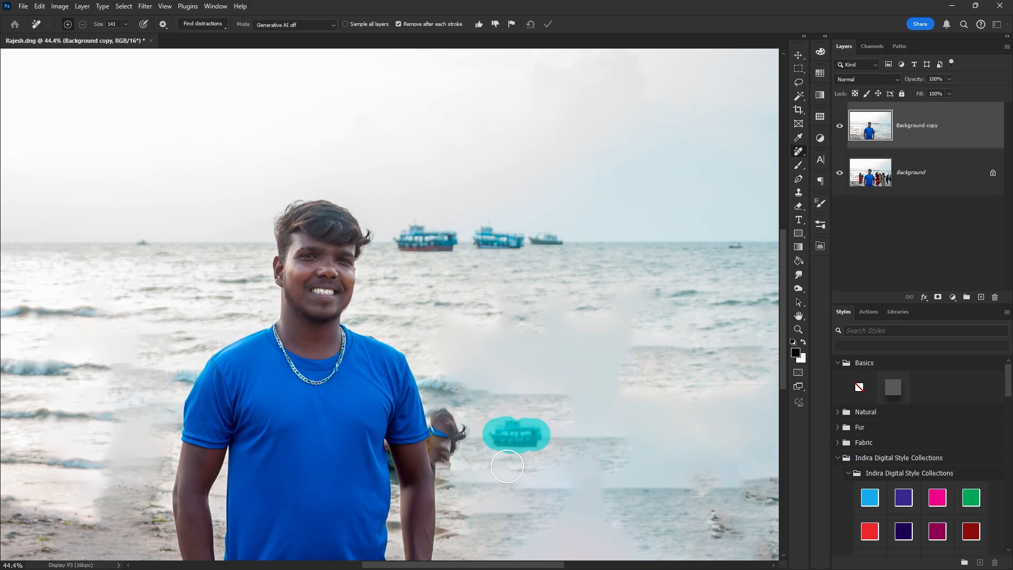
{"action": "left_click_drag", "start_coordinate": [710, 527], "coordinate": [733, 530]}
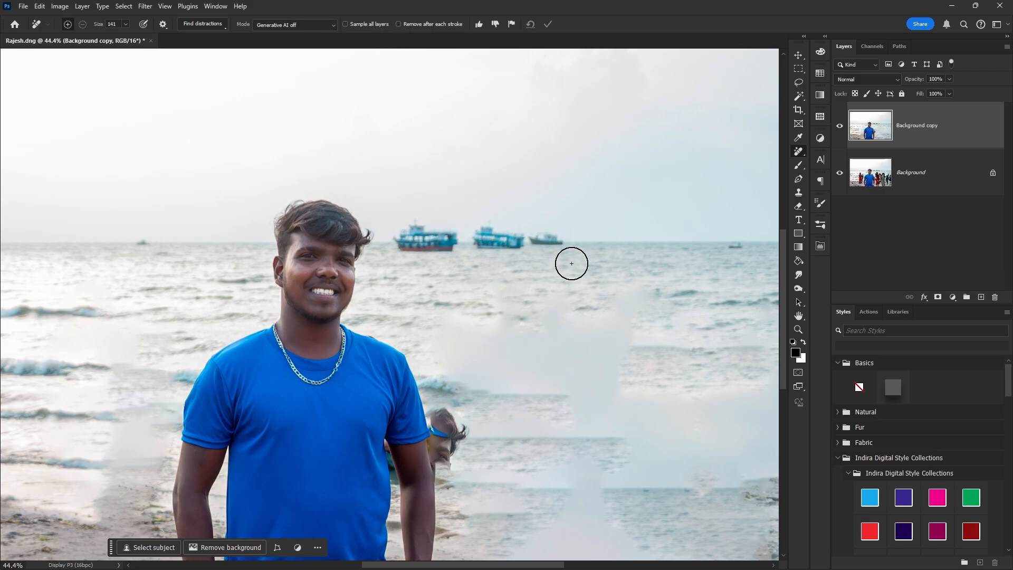
{"action": "scroll", "coordinate": [370, 285], "scroll_direction": "down", "scroll_amount": 3}
{"action": "scroll", "coordinate": [369, 285], "scroll_direction": "left", "scroll_amount": 5}
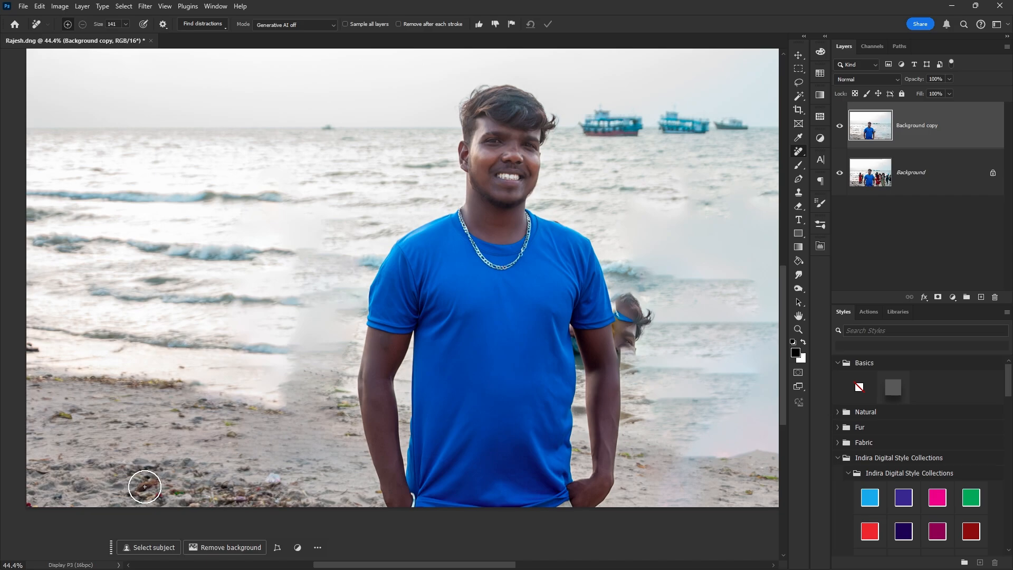
{"action": "left_click_drag", "start_coordinate": [144, 486], "coordinate": [147, 482]}
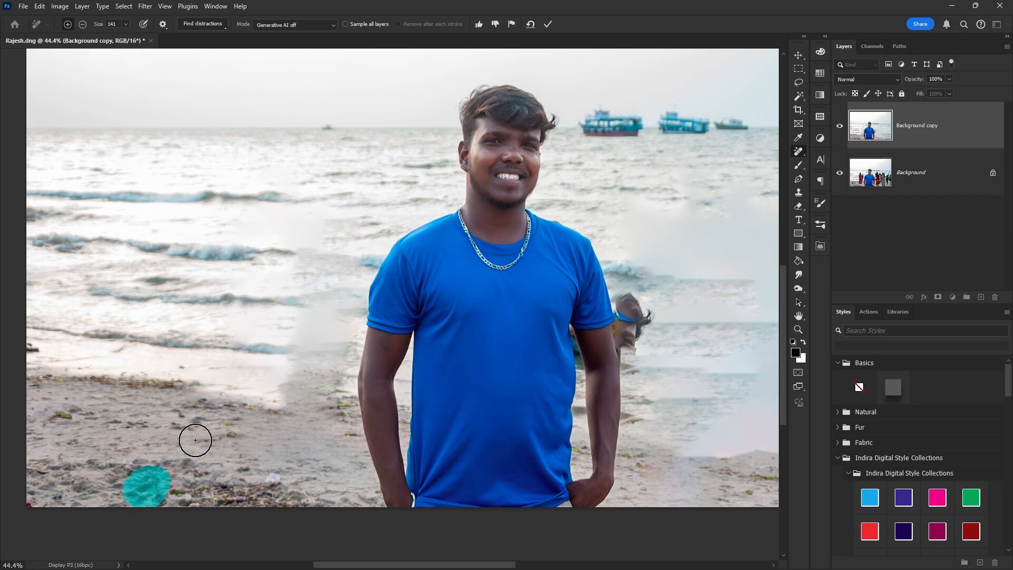
{"action": "key", "text": "Return"}
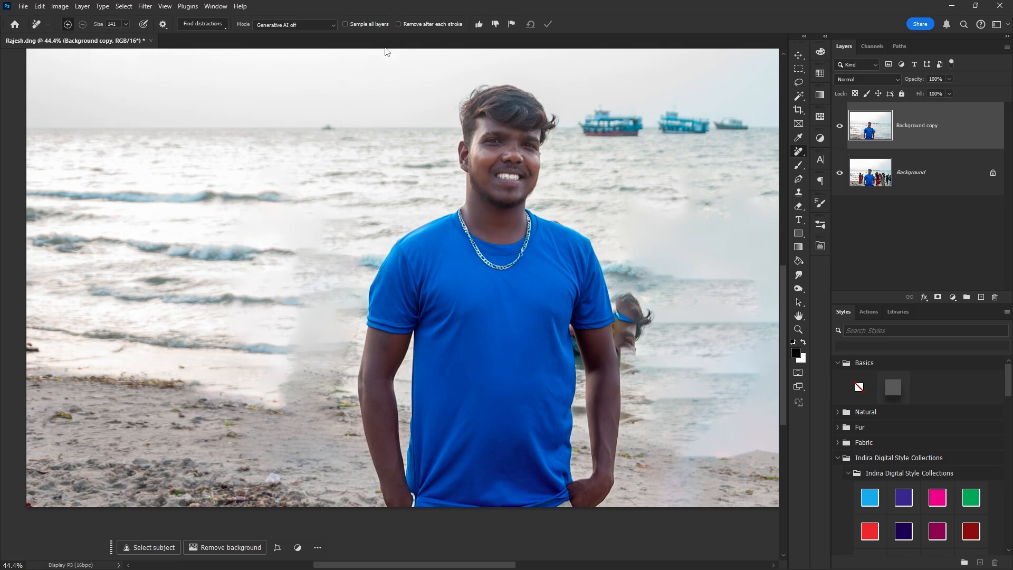
Step: Enable Remove after each stroke, erase the leftover head by the arm, and shrink the brush
{"action": "left_click", "coordinate": [399, 24]}
{"action": "mouse_move", "coordinate": [628, 291]}
{"action": "left_mouse_down"}
{"action": "mouse_move", "coordinate": [638, 341]}
{"action": "mouse_move", "coordinate": [647, 308]}
{"action": "mouse_move", "coordinate": [621, 305]}
{"action": "mouse_move", "coordinate": [471, 433]}
{"action": "left_mouse_up"}
{"action": "scroll", "coordinate": [651, 324], "scroll_direction": "up", "scroll_amount": 4}
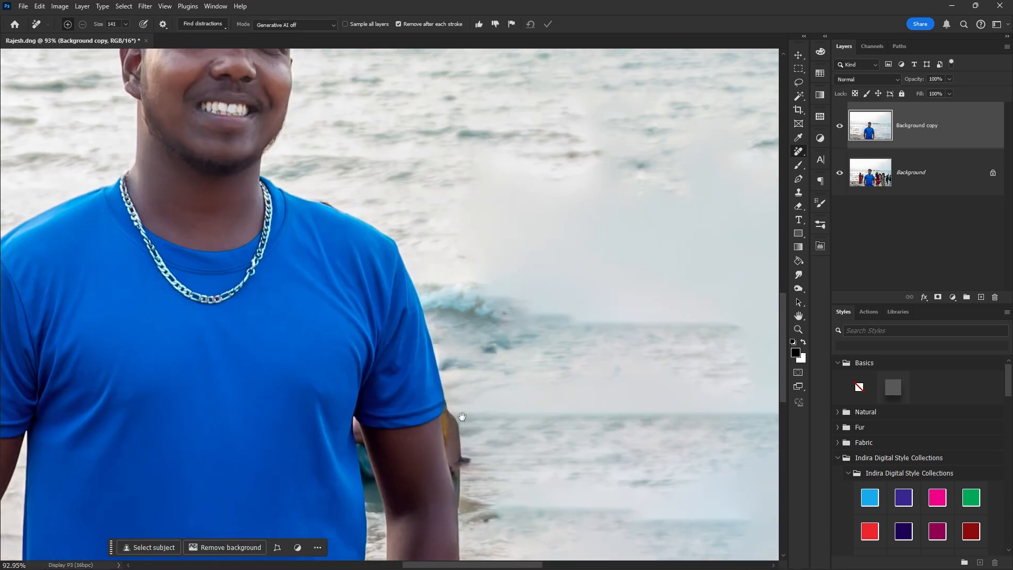
{"action": "right_click", "coordinate": [479, 444], "text": "alt"}
{"action": "scroll", "coordinate": [413, 471], "scroll_direction": "up", "scroll_amount": 4}
{"action": "left_click_drag", "start_coordinate": [434, 470], "coordinate": [420, 397]}
{"action": "right_click", "coordinate": [473, 387], "text": "alt"}
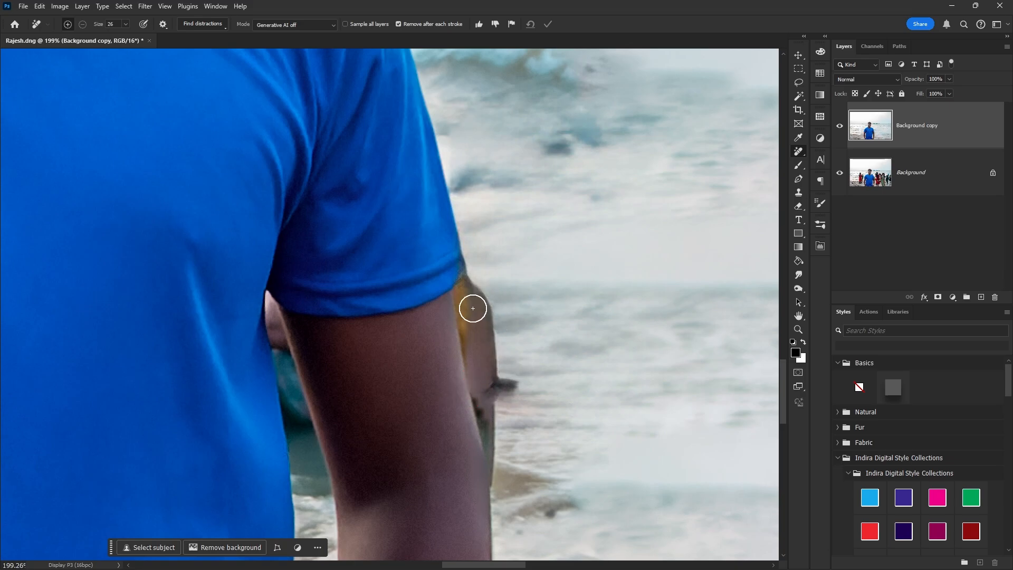
Step: Pen-trace the leftover figure right of the man's arm and convert it to a selection
{"action": "key", "text": "p"}
{"action": "scroll", "coordinate": [494, 419], "scroll_direction": "down", "scroll_amount": 2}
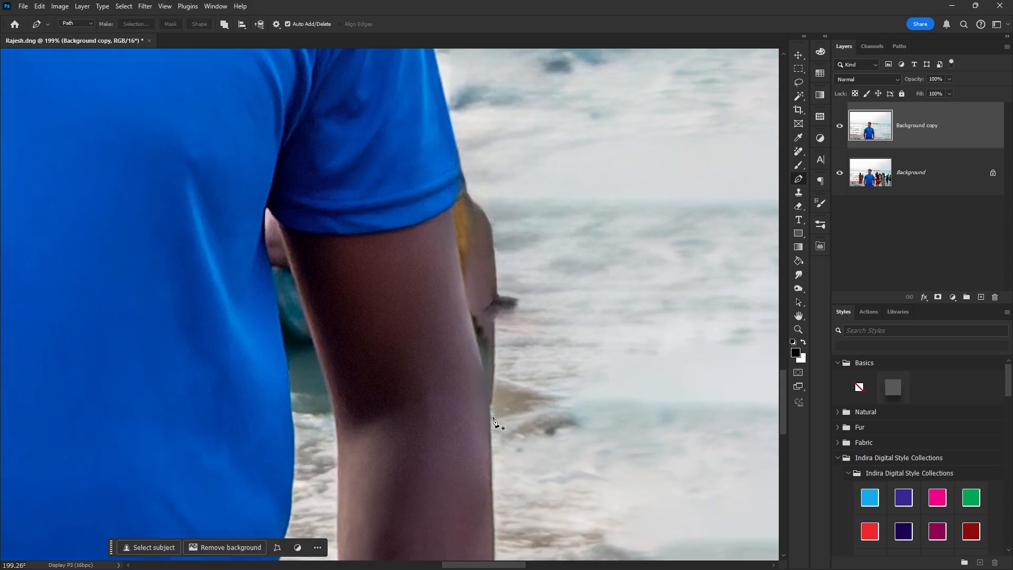
{"action": "left_click", "coordinate": [489, 418]}
{"action": "left_click", "coordinate": [464, 286]}
{"action": "mouse_move", "coordinate": [469, 187]}
{"action": "left_mouse_down"}
{"action": "mouse_move", "coordinate": [507, 131]}
{"action": "mouse_move", "coordinate": [622, 378]}
{"action": "mouse_move", "coordinate": [554, 470]}
{"action": "mouse_move", "coordinate": [518, 463]}
{"action": "left_mouse_up"}
{"action": "key", "text": "ctrl+Return"}
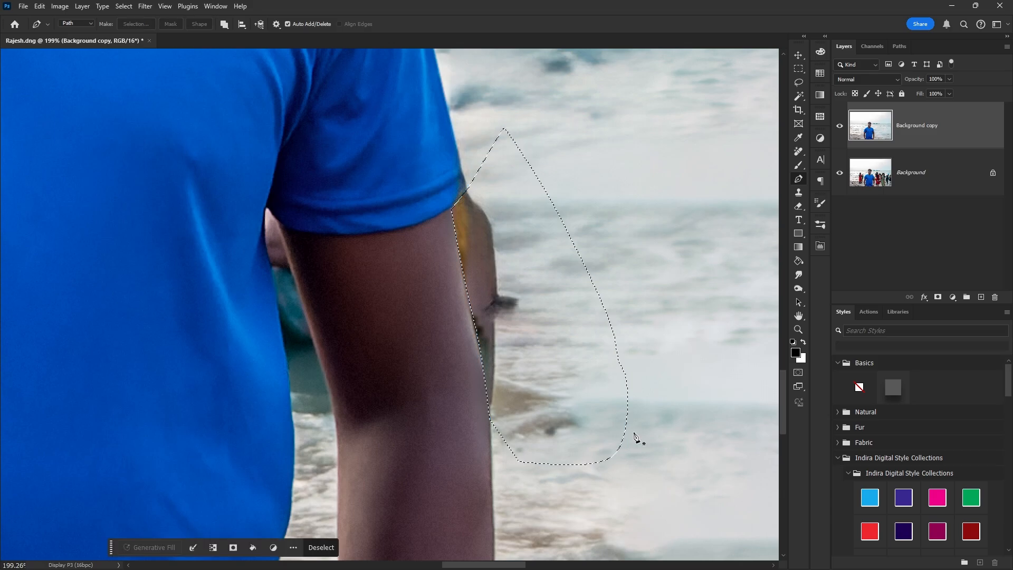
Step: Trace a closed path around the arm–torso gap and turn it into a selection
{"action": "left_click", "coordinate": [286, 367]}
{"action": "left_click_drag", "start_coordinate": [257, 232], "coordinate": [261, 212]}
{"action": "left_click", "coordinate": [266, 199]}
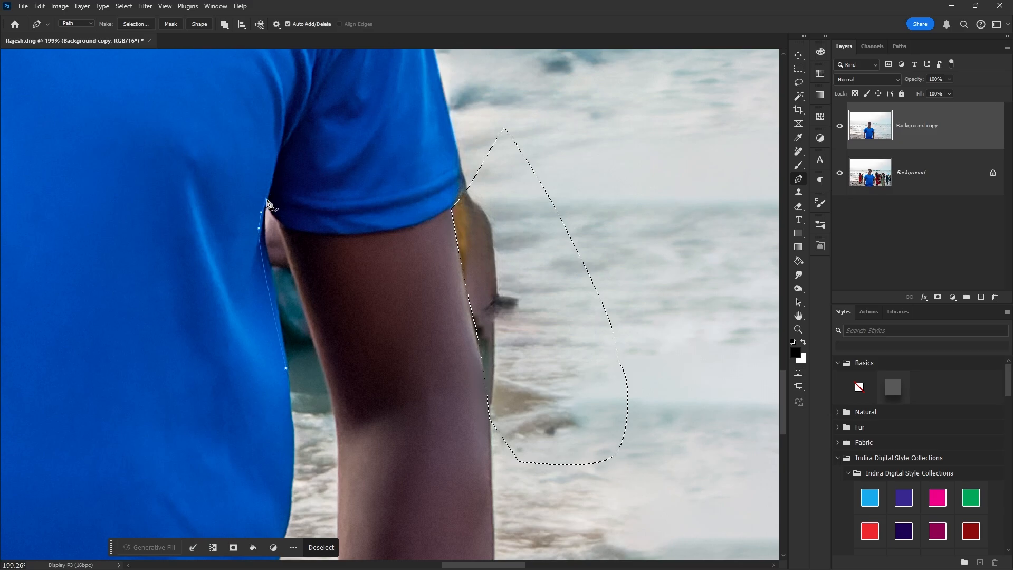
{"action": "left_click", "coordinate": [284, 237]}
{"action": "left_click", "coordinate": [321, 359]}
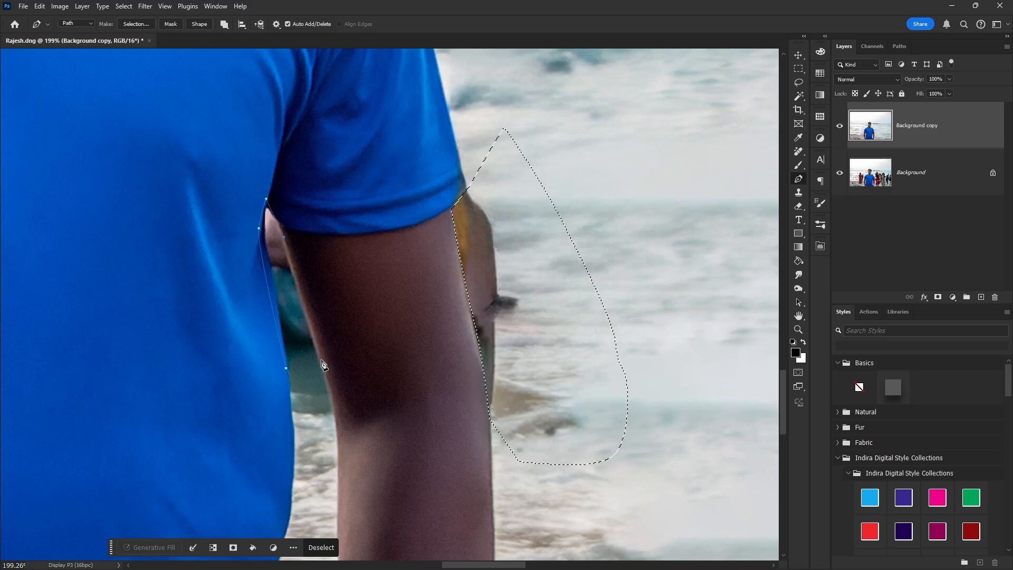
{"action": "left_click", "coordinate": [304, 389]}
{"action": "left_click", "coordinate": [286, 368]}
{"action": "key", "text": "ctrl+Return"}
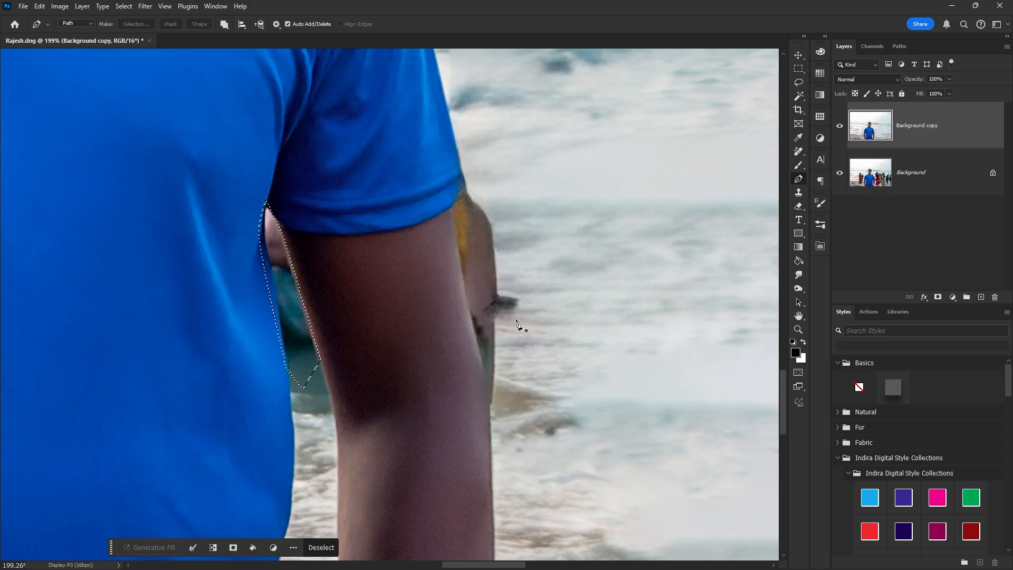
{"action": "scroll", "coordinate": [520, 322], "scroll_direction": "down", "scroll_amount": 2}
Step: Combine both path selections and erase the figure's remains on both sides of the arm
{"action": "key", "text": "j"}
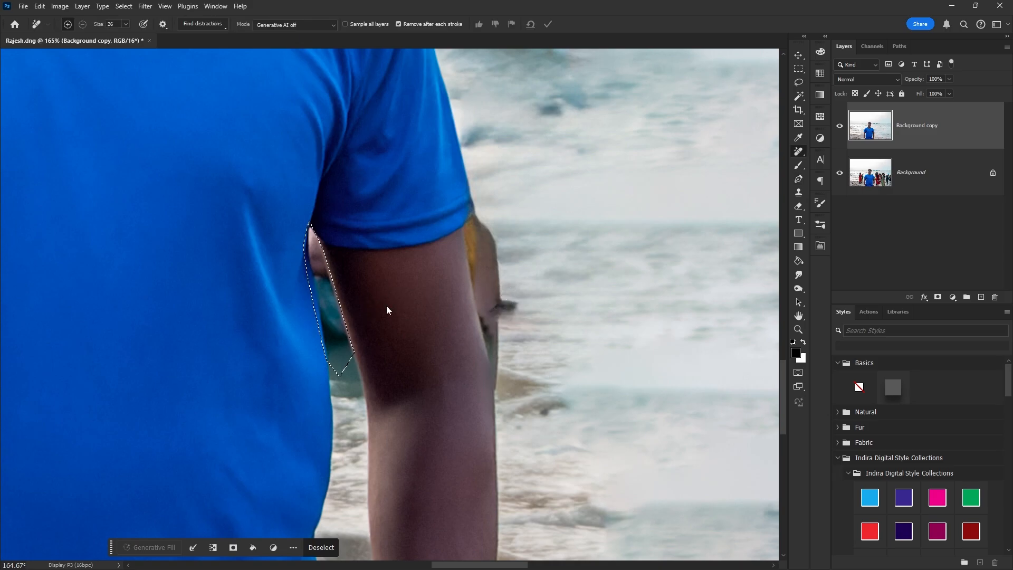
{"action": "key", "text": "ctrl+z"}
{"action": "key", "text": "ctrl+z"}
{"action": "key", "text": "ctrl+shift+Return"}
{"action": "right_click", "coordinate": [346, 317], "text": "alt"}
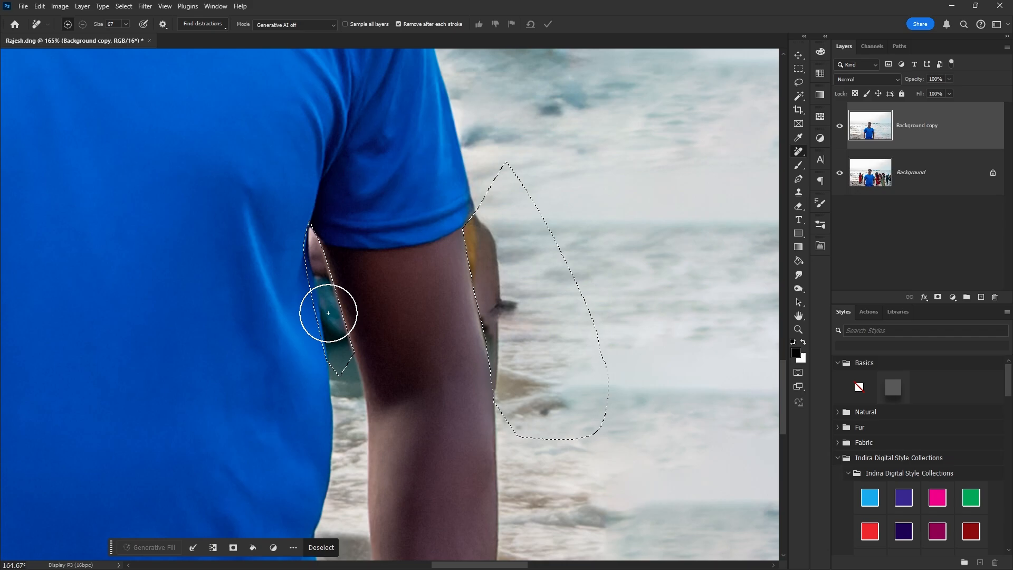
{"action": "mouse_move", "coordinate": [328, 313]}
{"action": "left_mouse_down"}
{"action": "mouse_move", "coordinate": [321, 337]}
{"action": "mouse_move", "coordinate": [339, 351]}
{"action": "mouse_move", "coordinate": [407, 316]}
{"action": "mouse_move", "coordinate": [348, 328]}
{"action": "mouse_move", "coordinate": [344, 316]}
{"action": "left_mouse_up"}
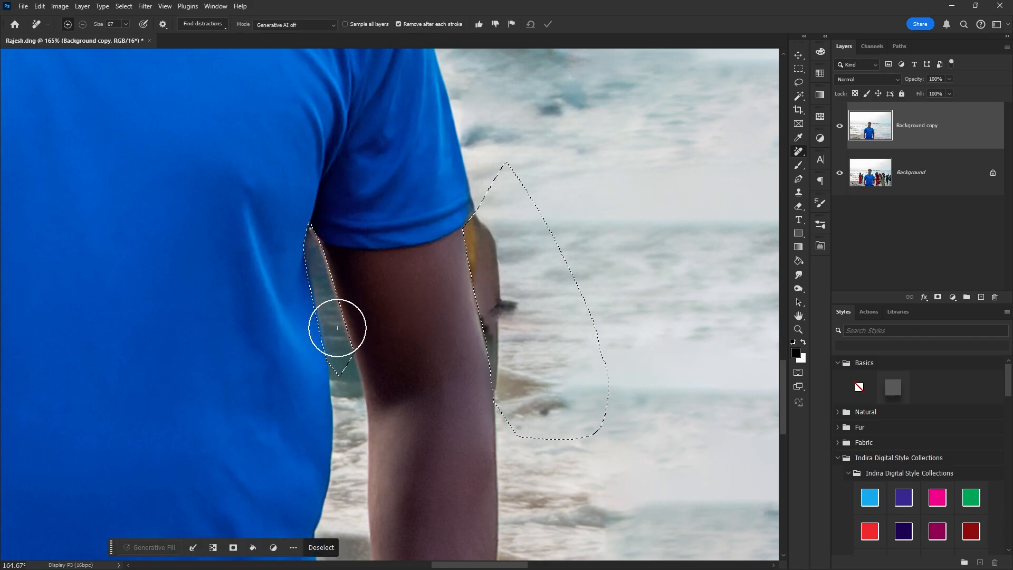
{"action": "mouse_move", "coordinate": [502, 327]}
{"action": "left_mouse_down"}
{"action": "mouse_move", "coordinate": [504, 360]}
{"action": "mouse_move", "coordinate": [494, 231]}
{"action": "mouse_move", "coordinate": [474, 254]}
{"action": "mouse_move", "coordinate": [499, 416]}
{"action": "mouse_move", "coordinate": [534, 403]}
{"action": "left_mouse_up"}
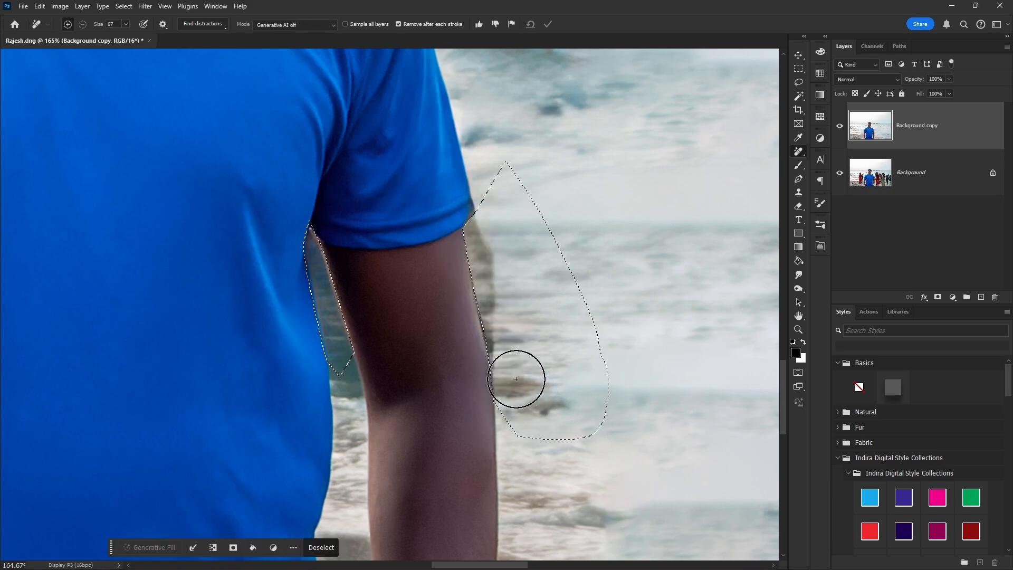
{"action": "mouse_move", "coordinate": [491, 244]}
{"action": "left_mouse_down"}
{"action": "mouse_move", "coordinate": [499, 351]}
{"action": "mouse_move", "coordinate": [484, 223]}
{"action": "left_mouse_up"}
{"action": "left_click_drag", "start_coordinate": [506, 320], "coordinate": [475, 332]}
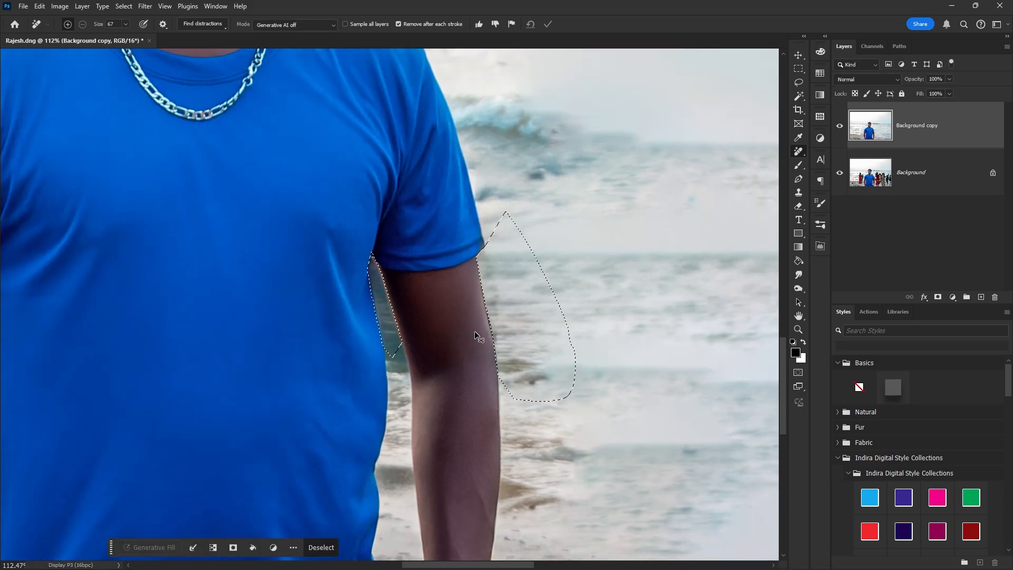
{"action": "key", "text": "ctrl+d"}
Step: Enlarge the brush and remove patches on the lower-right sand and in the water at right
{"action": "scroll", "coordinate": [473, 343], "scroll_direction": "down", "scroll_amount": 5}
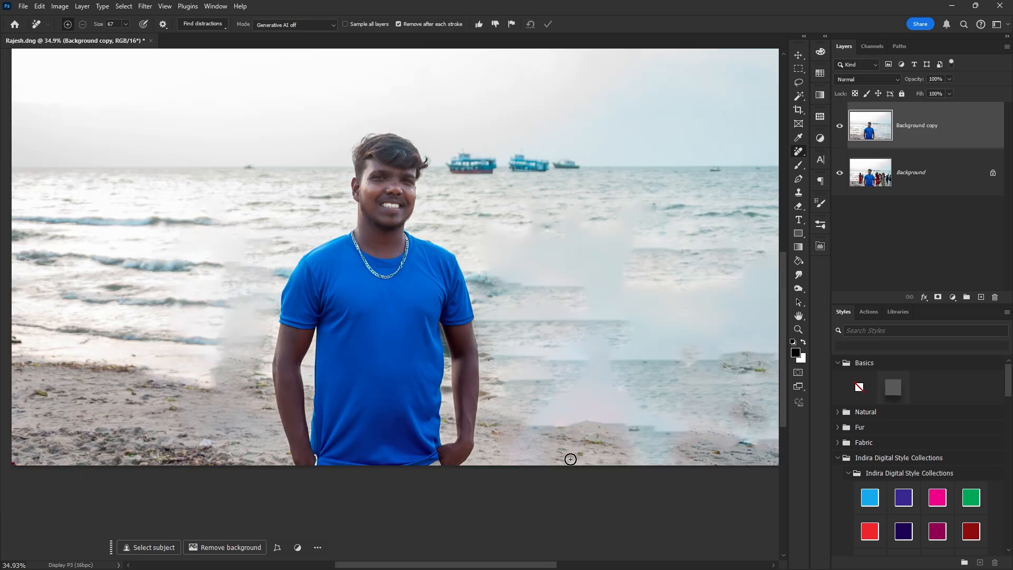
{"action": "key", "text": "bracketright"}
{"action": "key", "text": "bracketright"}
{"action": "key", "text": "bracketright"}
{"action": "key", "text": "bracketright"}
{"action": "key", "text": "bracketright"}
{"action": "mouse_move", "coordinate": [601, 427]}
{"action": "left_mouse_down"}
{"action": "mouse_move", "coordinate": [547, 430]}
{"action": "mouse_move", "coordinate": [554, 386]}
{"action": "mouse_move", "coordinate": [613, 376]}
{"action": "mouse_move", "coordinate": [651, 431]}
{"action": "mouse_move", "coordinate": [593, 435]}
{"action": "left_mouse_up"}
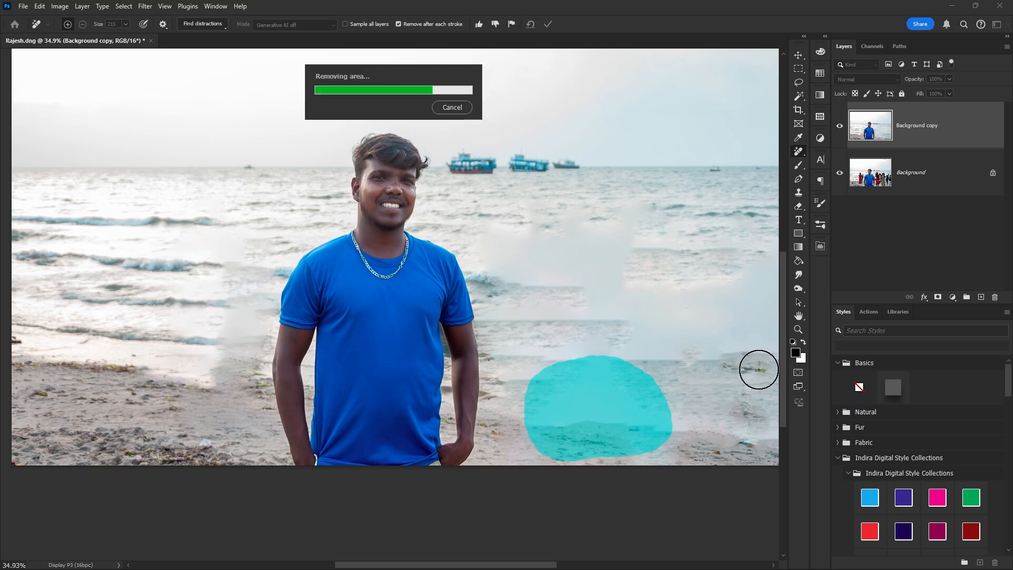
{"action": "mouse_move", "coordinate": [758, 369]}
{"action": "left_mouse_down"}
{"action": "mouse_move", "coordinate": [735, 367]}
{"action": "mouse_move", "coordinate": [767, 367]}
{"action": "left_mouse_up"}
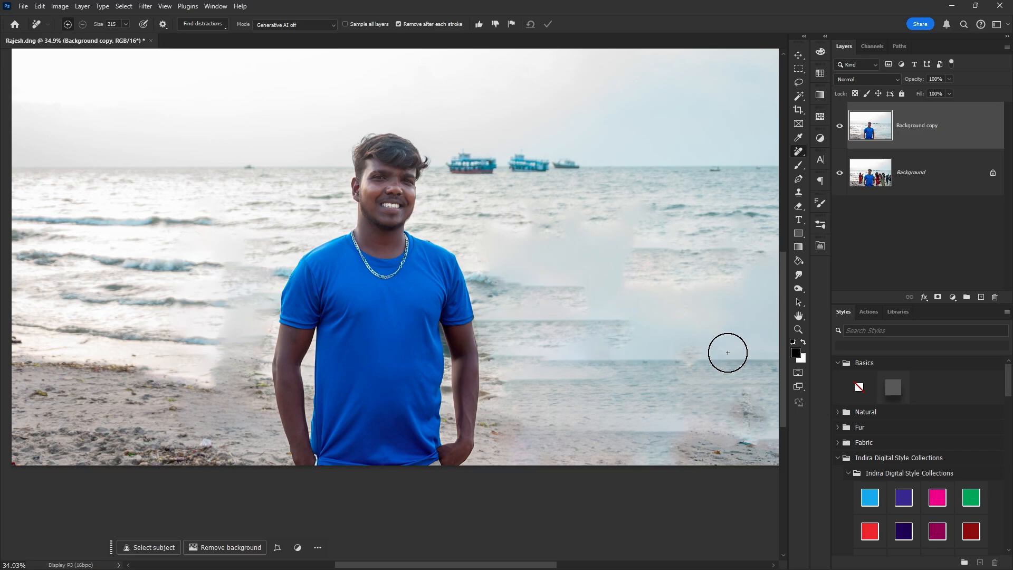
{"action": "scroll", "coordinate": [466, 309], "scroll_direction": "down", "scroll_amount": 3}
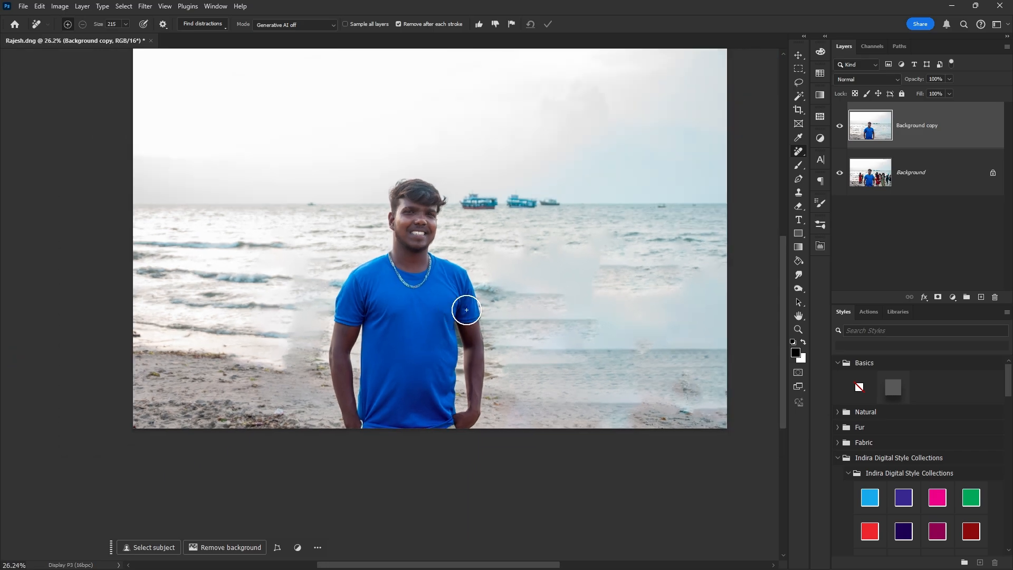
Step: Toggle the Background copy layer against the original crowd, leaving the crowd-free layer visible
{"action": "left_click", "coordinate": [839, 126]}
{"action": "left_click", "coordinate": [839, 127]}
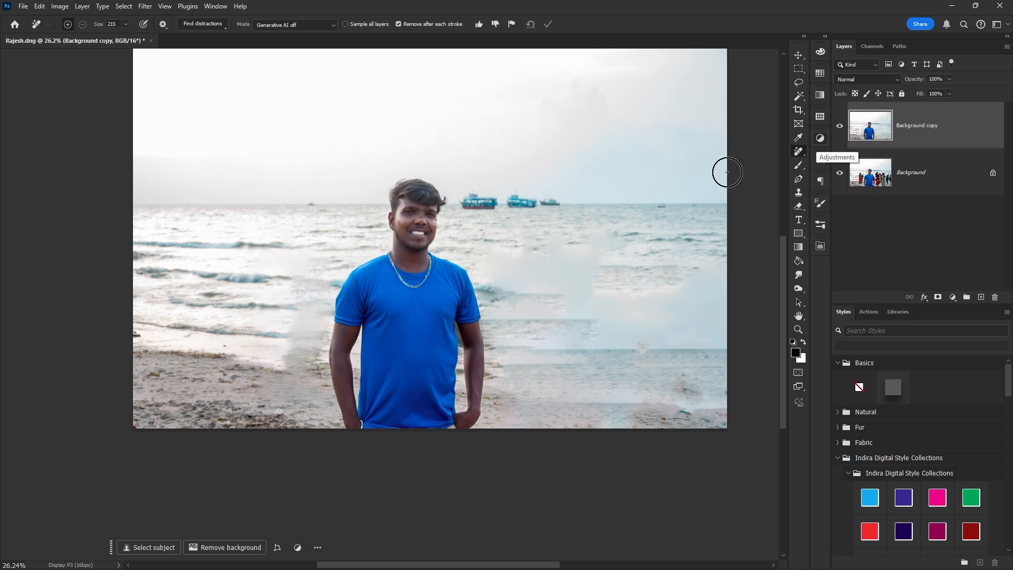
{"action": "left_click", "coordinate": [839, 127]}
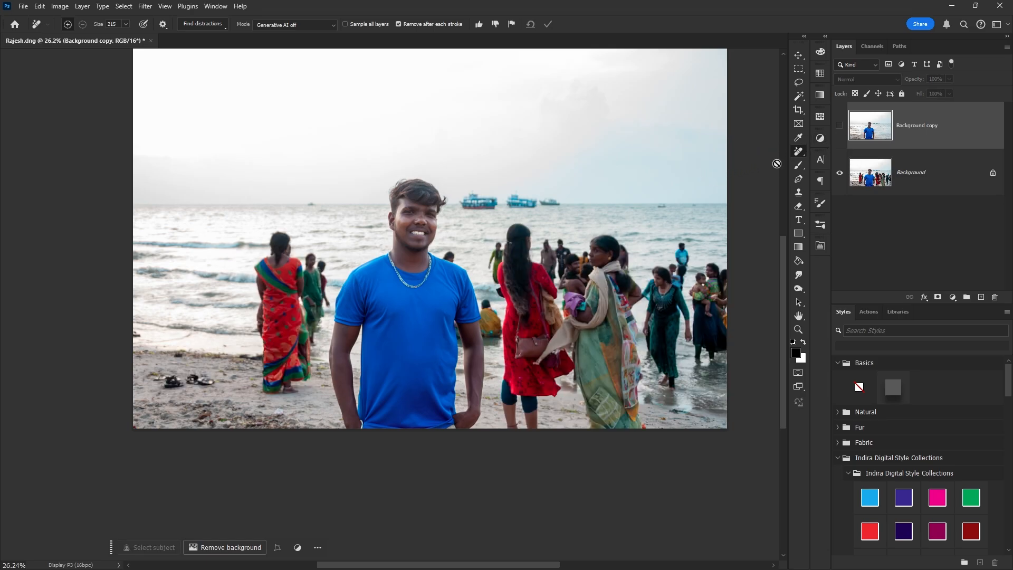
{"action": "key", "text": "v"}
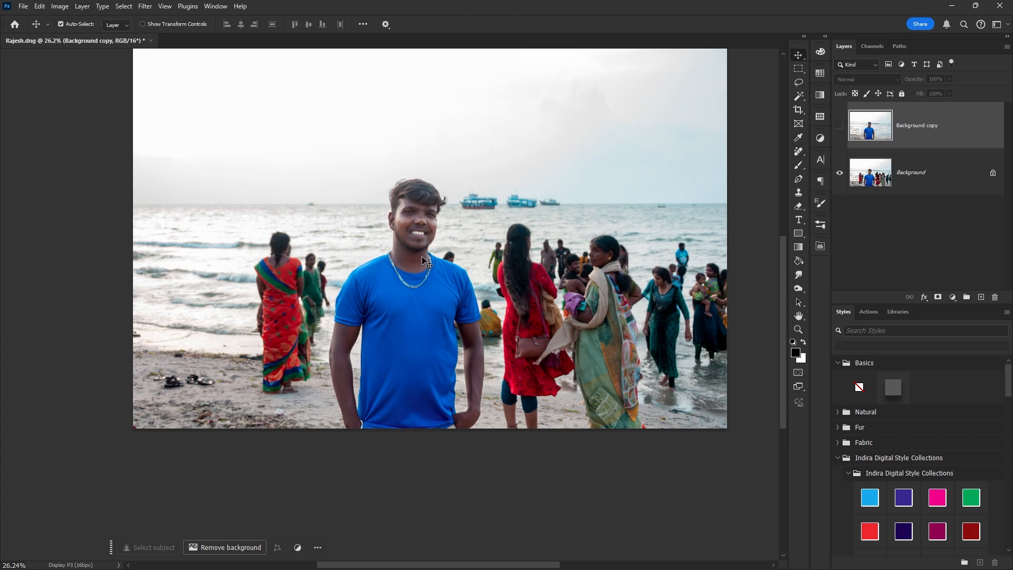
{"action": "scroll", "coordinate": [420, 259], "scroll_direction": "up", "scroll_amount": 1}
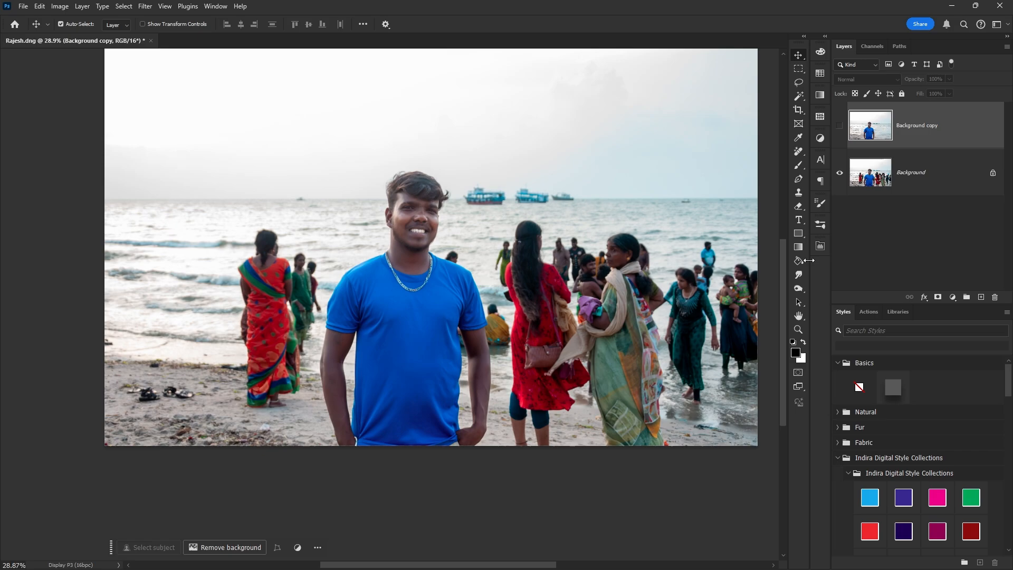
{"action": "left_click", "coordinate": [839, 127]}
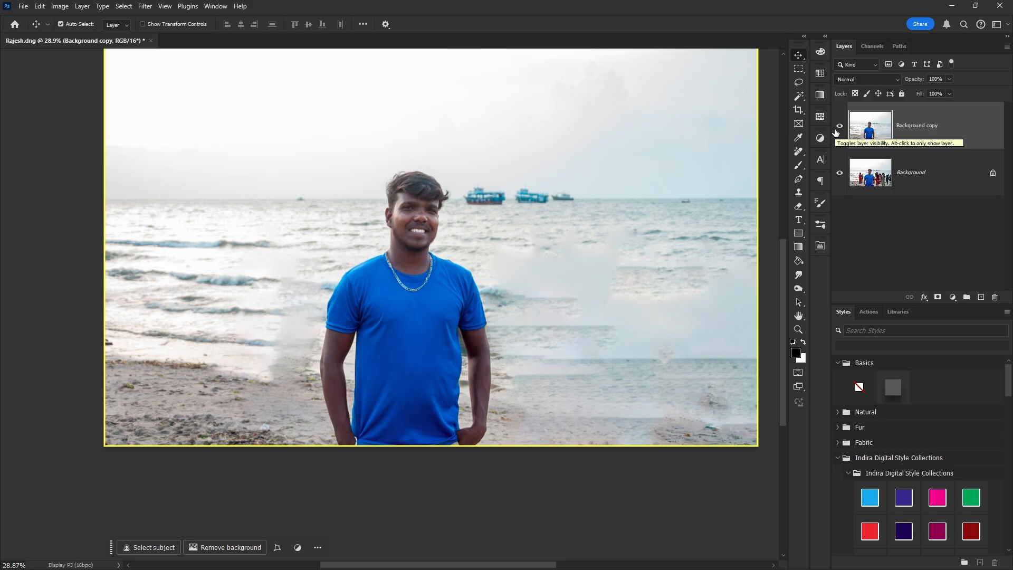
{"action": "scroll", "coordinate": [396, 309], "scroll_direction": "down", "scroll_amount": 2}
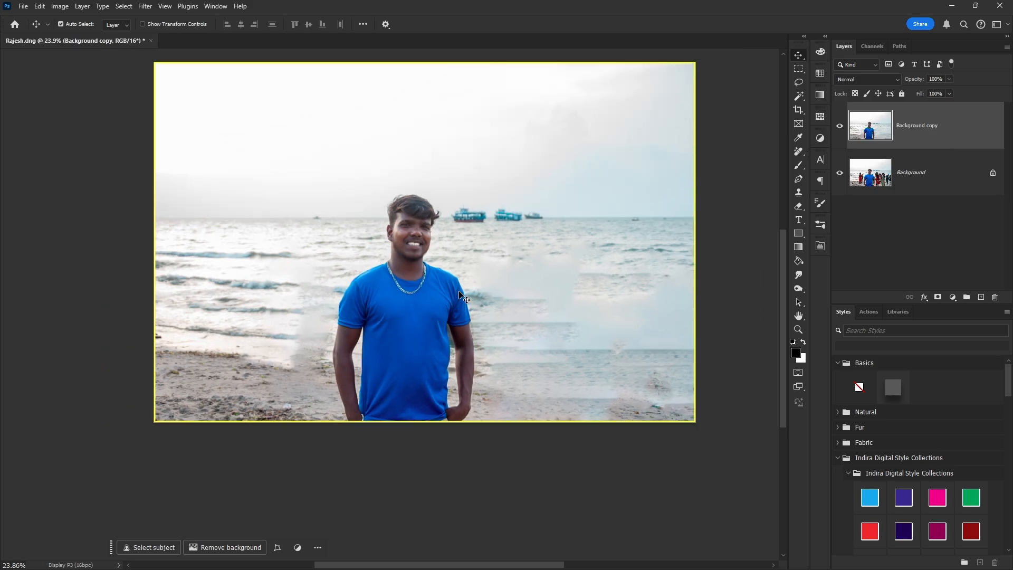
Step: In the Camera Raw Filter, give a Background mask Exposure -0.70, Temperature -22, Hue -11.6
{"action": "key", "text": "ctrl+shift+a"}
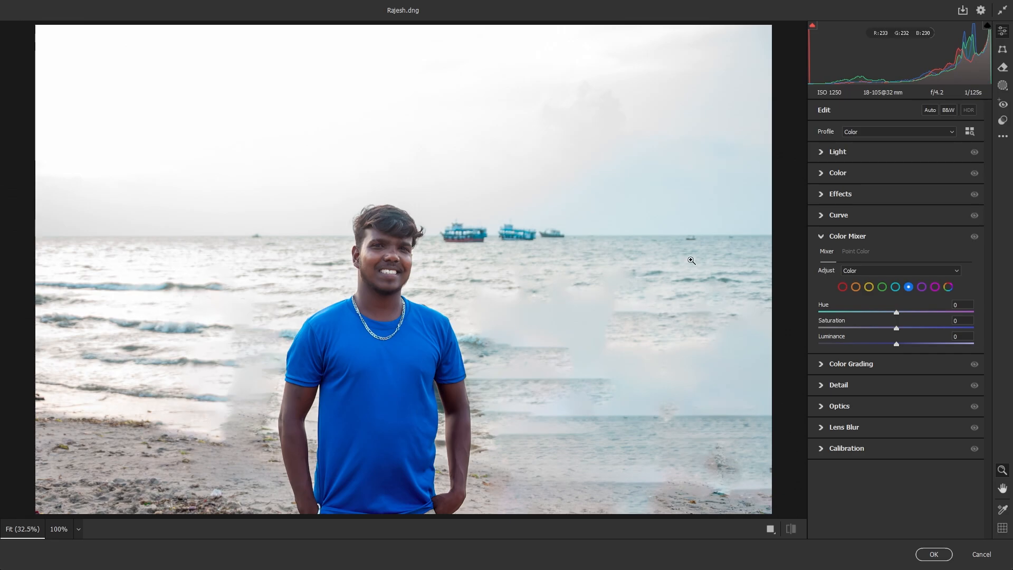
{"action": "left_click", "coordinate": [1003, 85]}
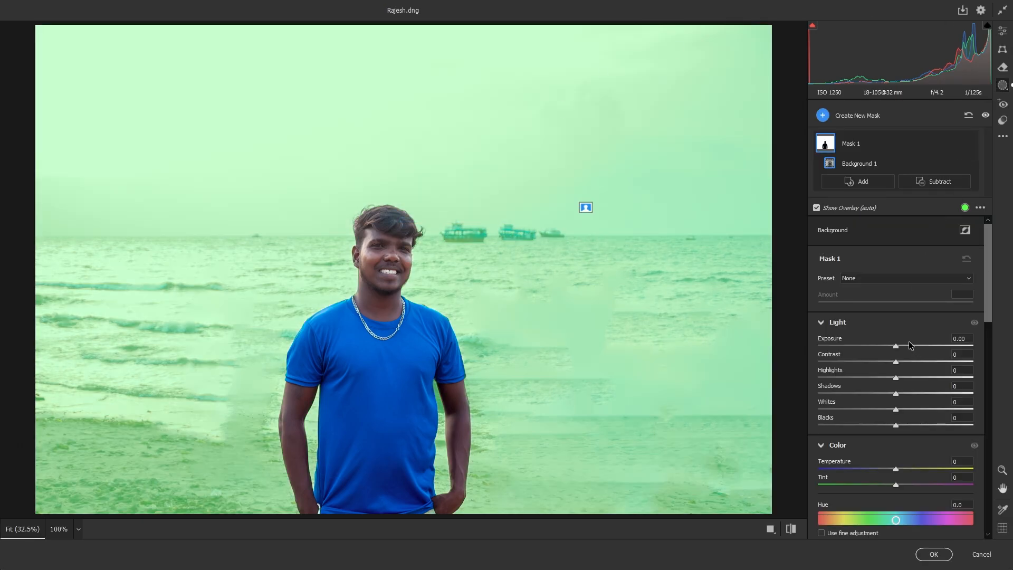
{"action": "left_click_drag", "start_coordinate": [899, 346], "coordinate": [881, 347]}
{"action": "left_click_drag", "start_coordinate": [895, 468], "coordinate": [880, 465]}
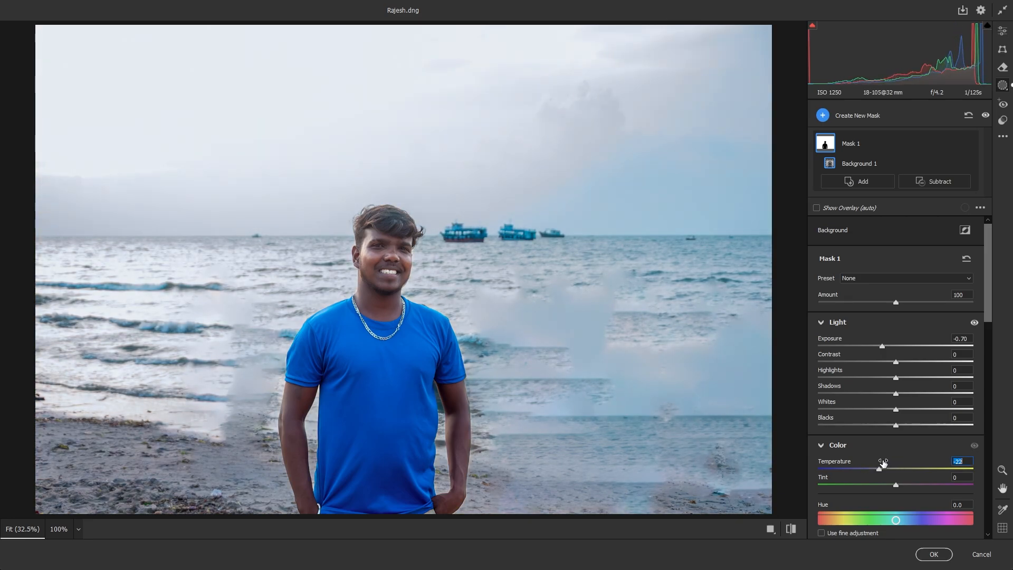
{"action": "scroll", "coordinate": [897, 486], "scroll_direction": "down", "scroll_amount": 5}
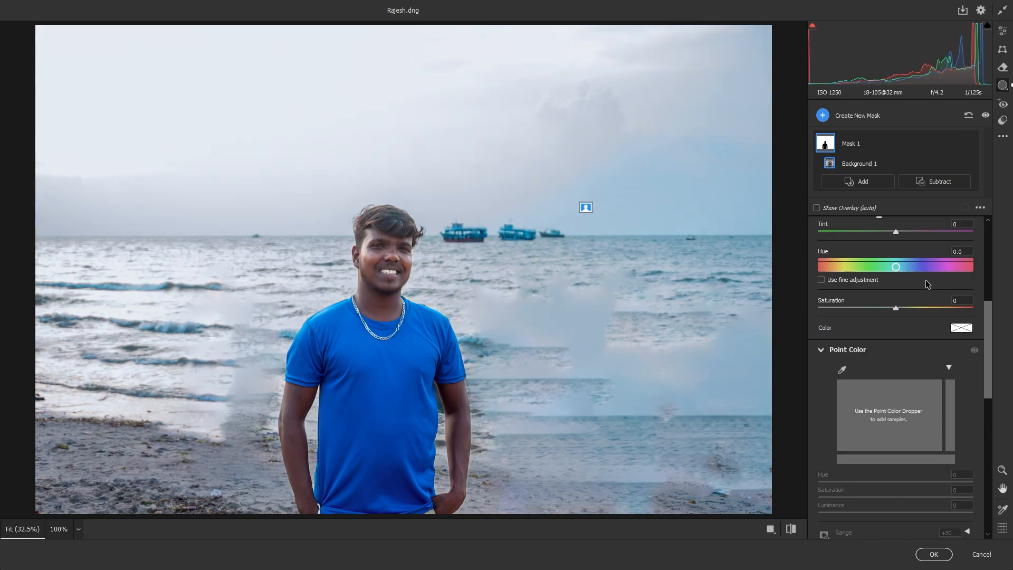
{"action": "left_click_drag", "start_coordinate": [896, 266], "coordinate": [890, 268]}
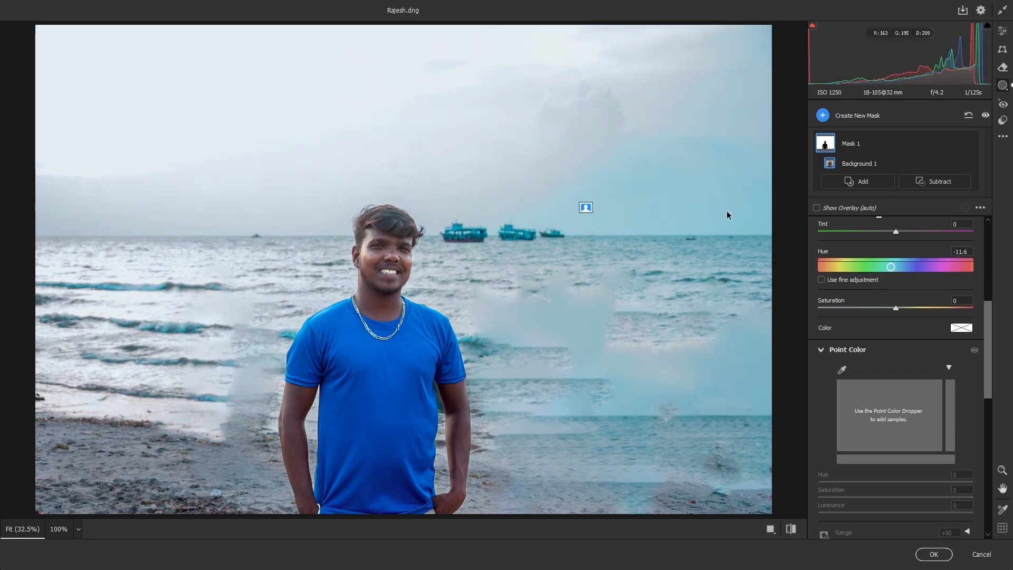
{"action": "scroll", "coordinate": [899, 366], "scroll_direction": "up", "scroll_amount": 3}
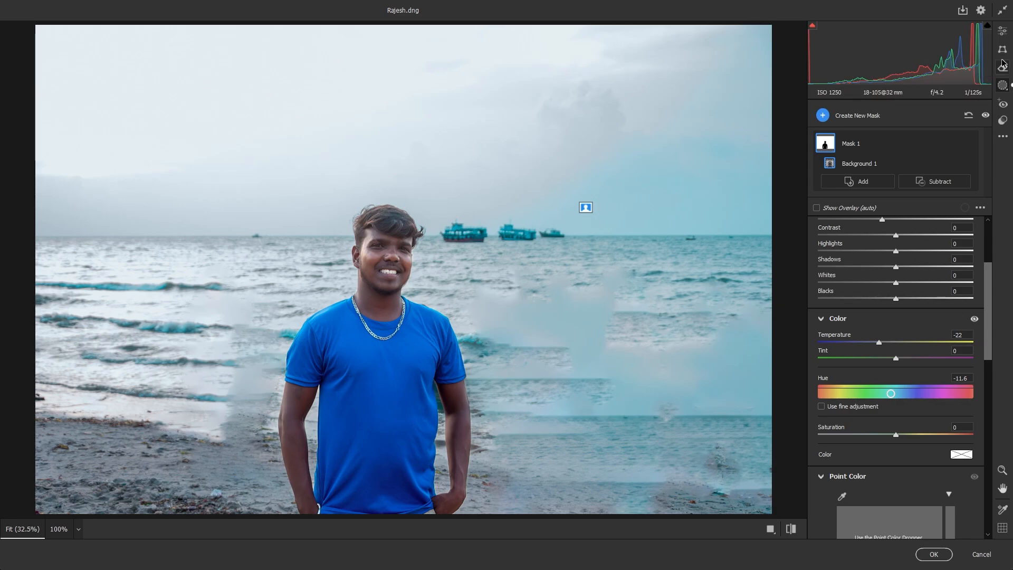
{"action": "left_click", "coordinate": [1003, 31]}
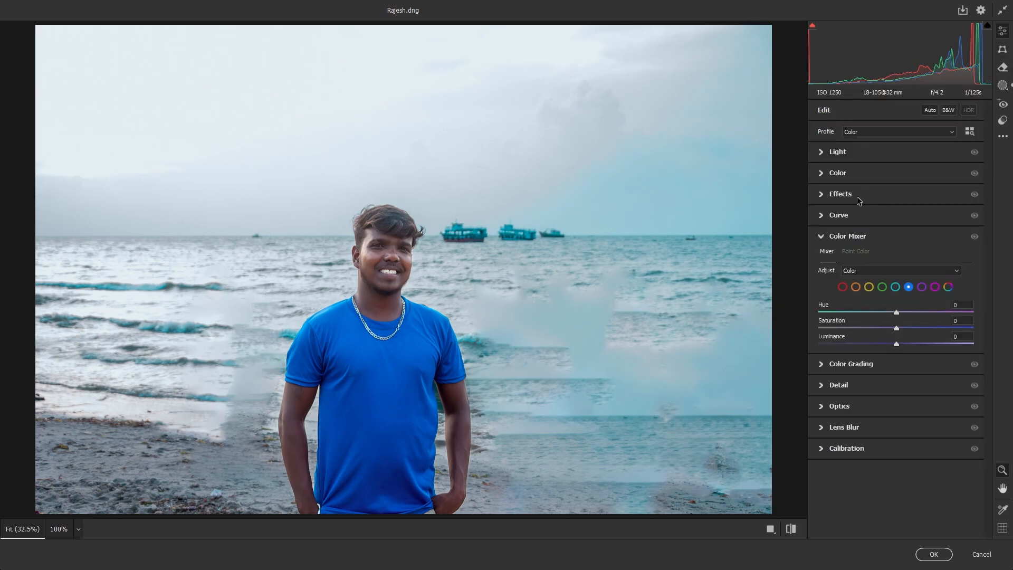
Step: Add a soft dark vignette: Amount -34, Midpoint 12, Feather 100
{"action": "left_click", "coordinate": [832, 196]}
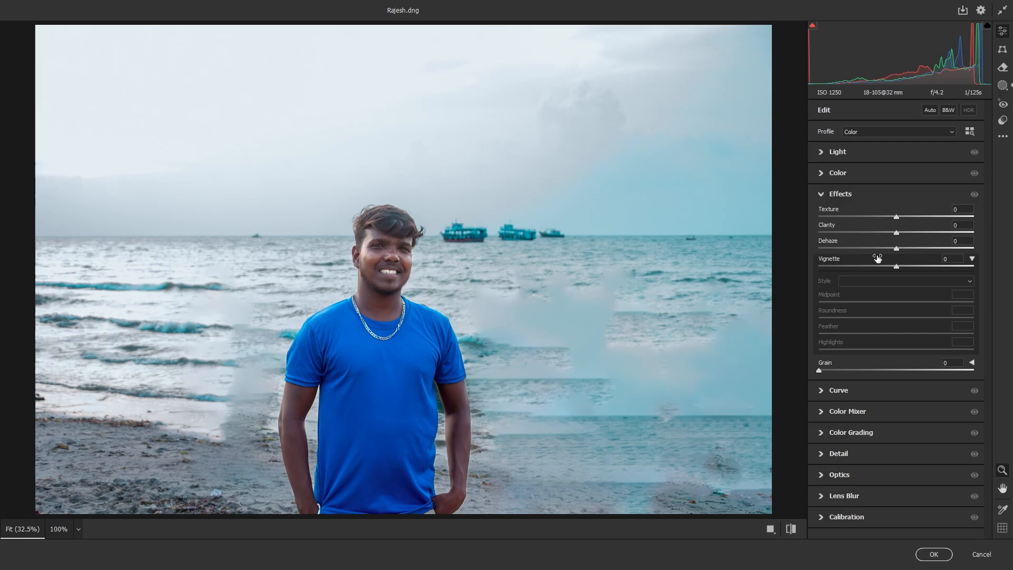
{"action": "left_click_drag", "start_coordinate": [897, 266], "coordinate": [870, 268]}
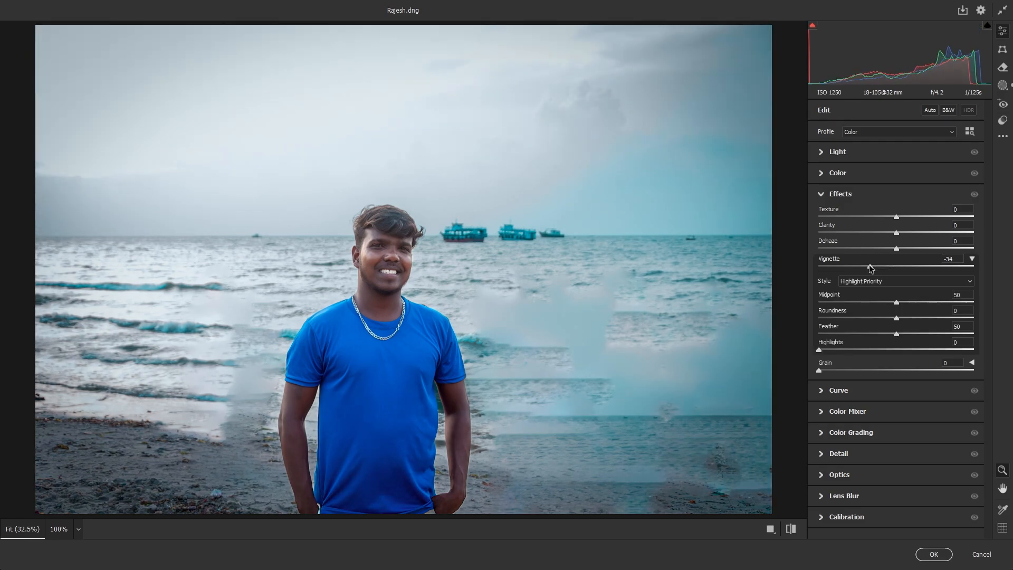
{"action": "left_click_drag", "start_coordinate": [896, 334], "coordinate": [800, 333]}
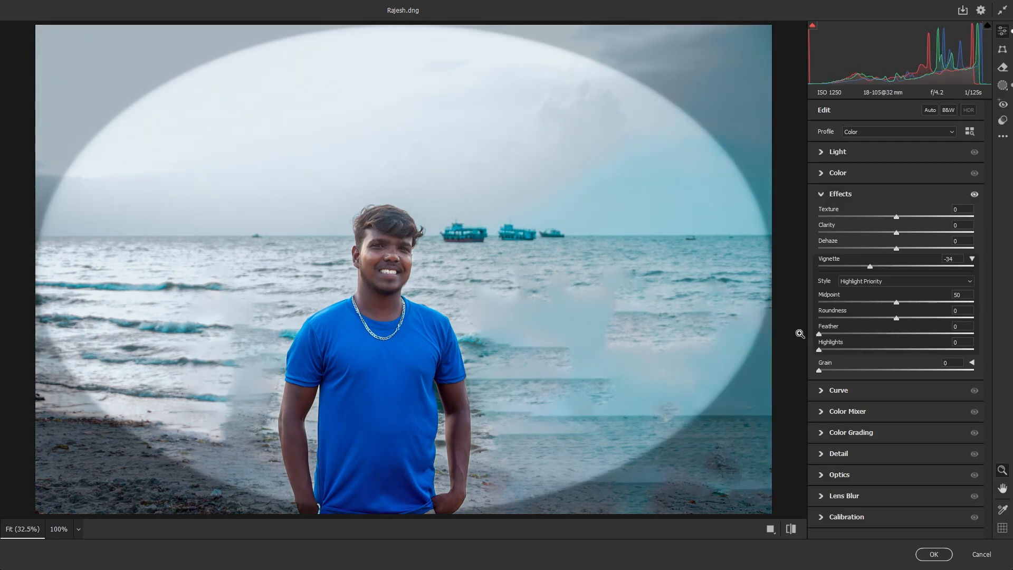
{"action": "left_click_drag", "start_coordinate": [900, 299], "coordinate": [976, 334]}
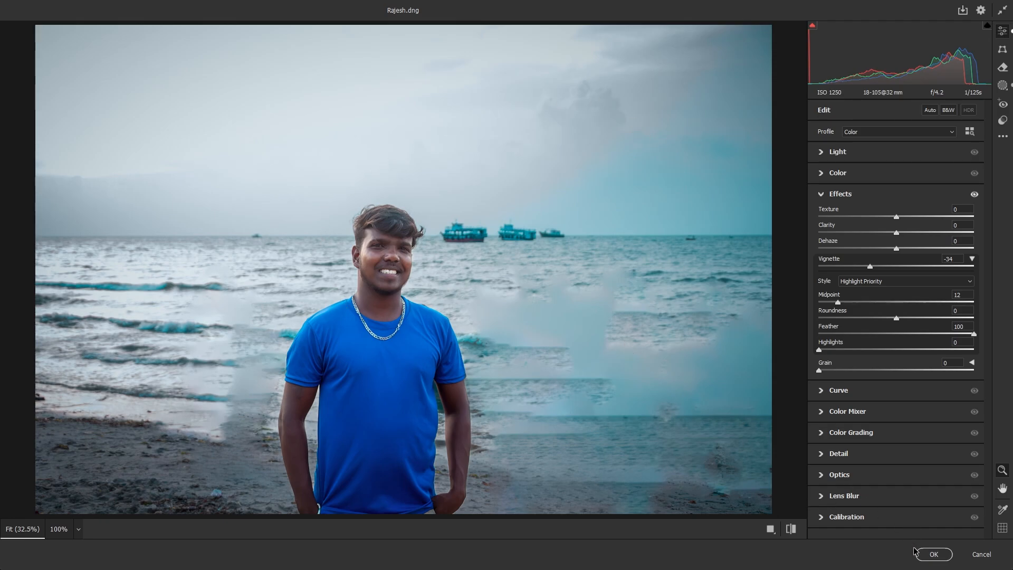
Step: Apply the Camera Raw edits to Background copy and hide it to compare with the original
{"action": "left_click", "coordinate": [933, 555]}
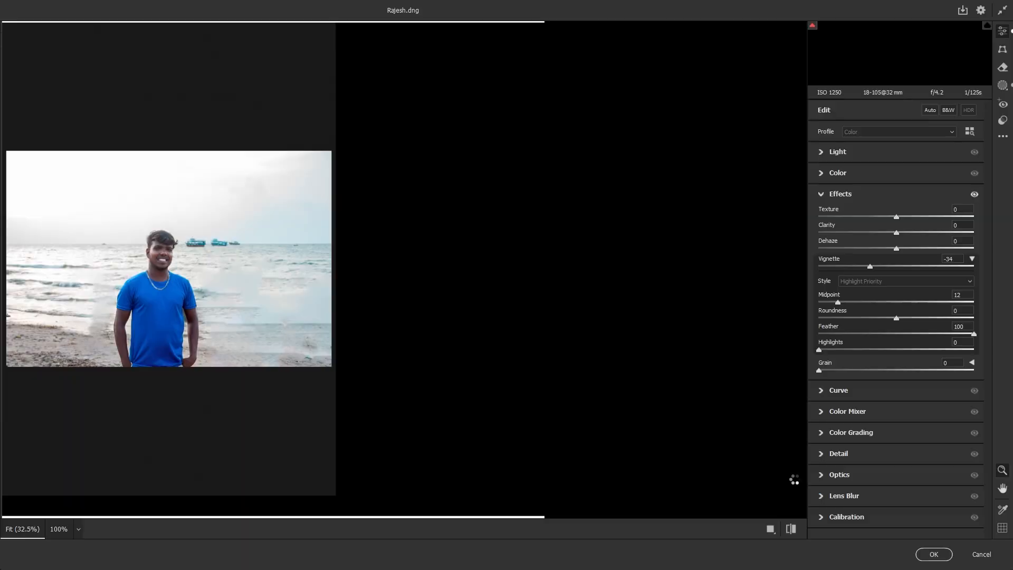
{"action": "scroll", "coordinate": [570, 306], "scroll_direction": "up", "scroll_amount": 2}
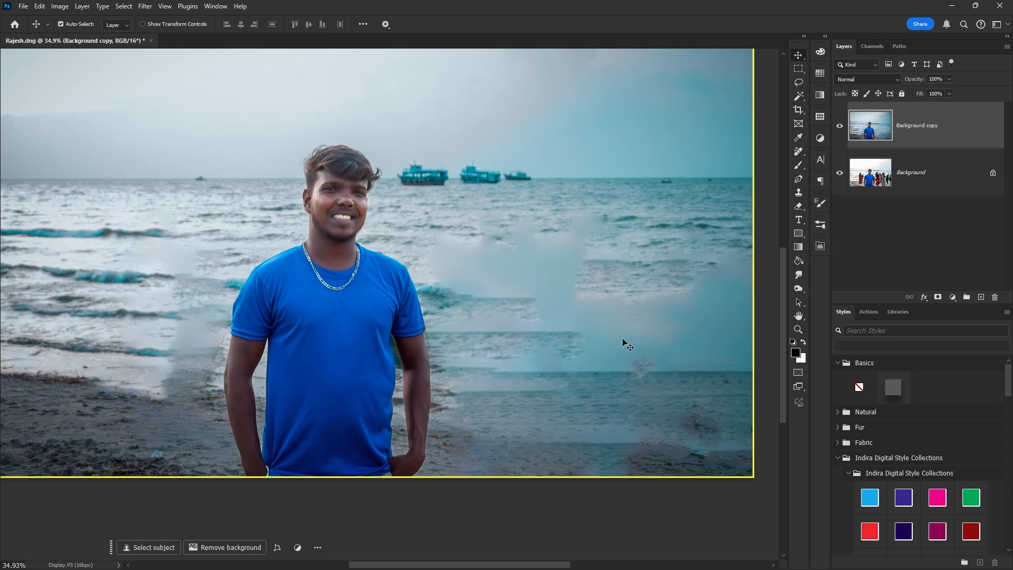
{"action": "left_click", "coordinate": [837, 129]}
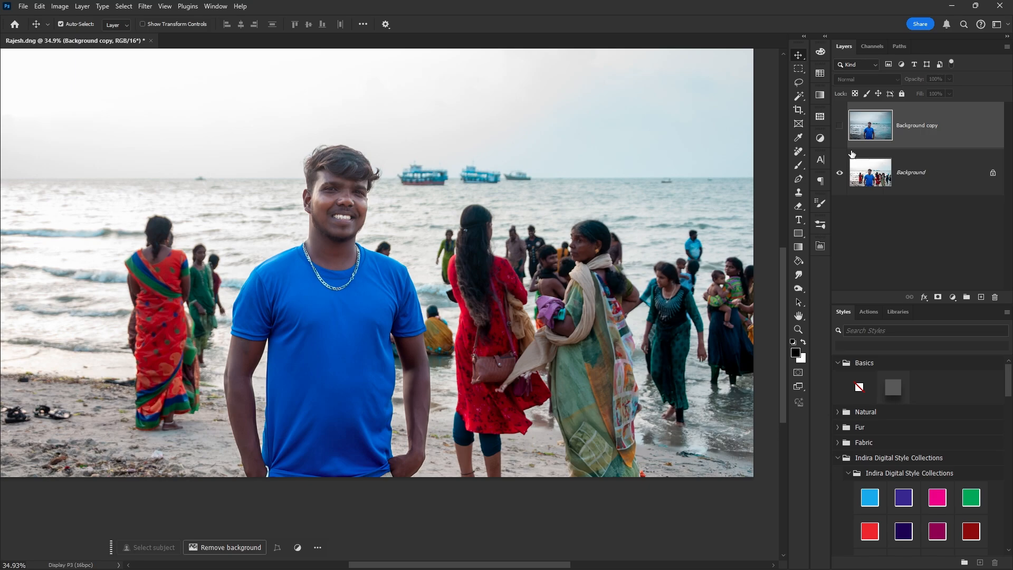
Step: Make the Background copy layer visible again and zoom out to view the whole beach
{"action": "left_click", "coordinate": [838, 129]}
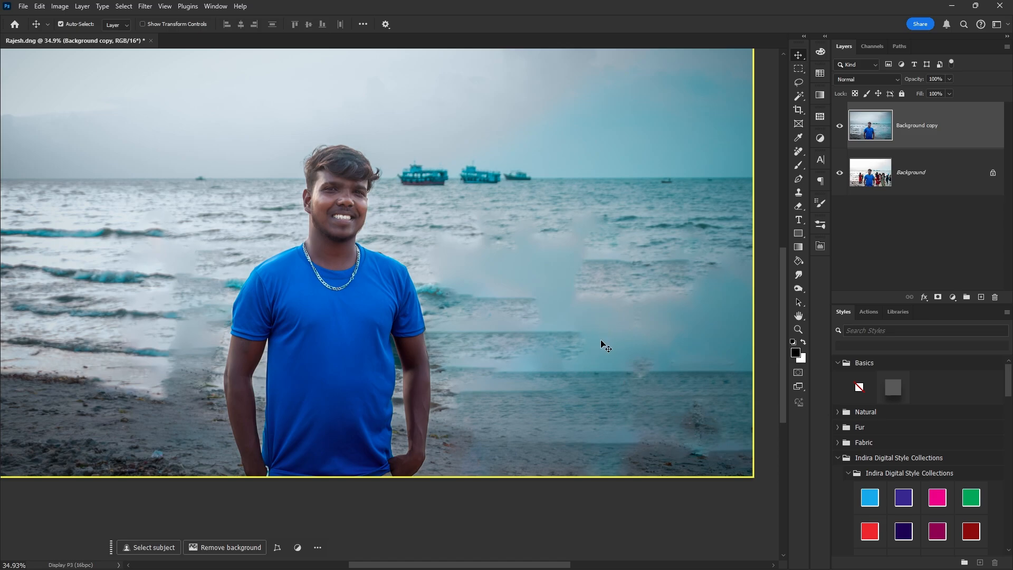
{"action": "scroll", "coordinate": [350, 351], "scroll_direction": "down", "scroll_amount": 2}
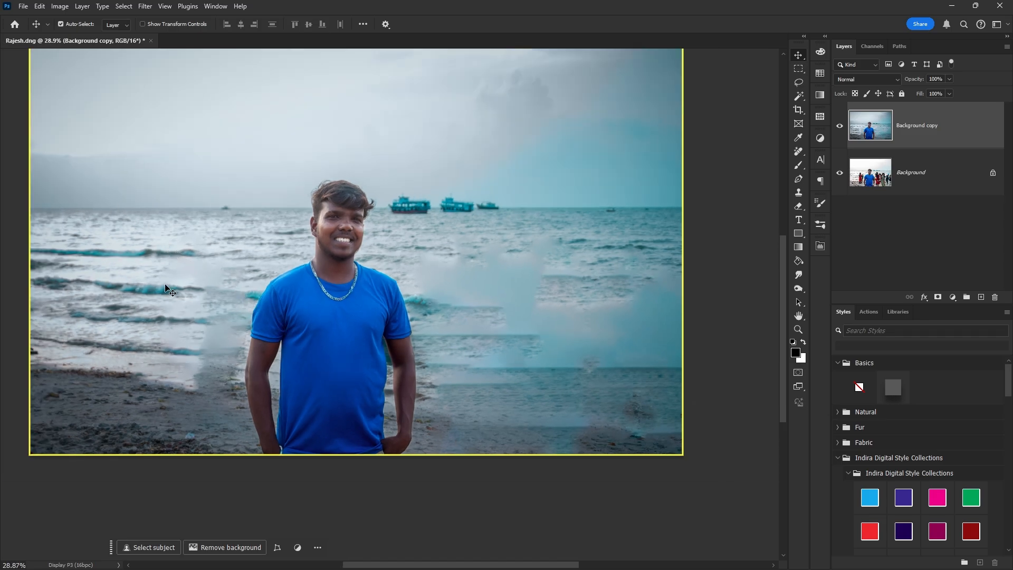
Step: Lasso left-side waves onto a new layer, flip horizontally, and place them over the right water
{"action": "key", "text": "l"}
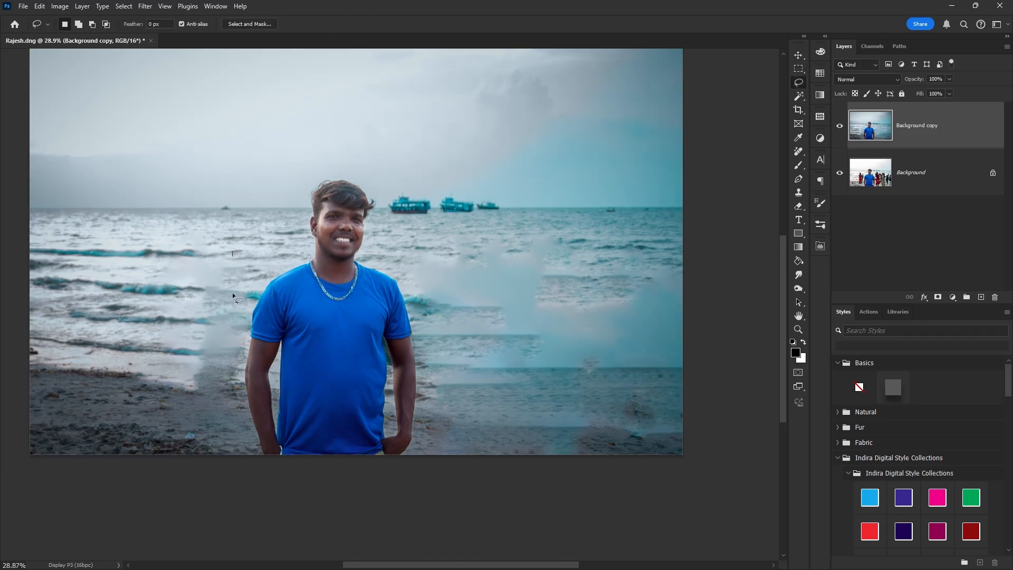
{"action": "mouse_move", "coordinate": [11, 324]}
{"action": "left_mouse_down"}
{"action": "mouse_move", "coordinate": [68, 209]}
{"action": "mouse_move", "coordinate": [227, 222]}
{"action": "mouse_move", "coordinate": [233, 246]}
{"action": "left_mouse_up"}
{"action": "key", "text": "ctrl+j"}
{"action": "key", "text": "ctrl+t"}
{"action": "right_click", "coordinate": [79, 128]}
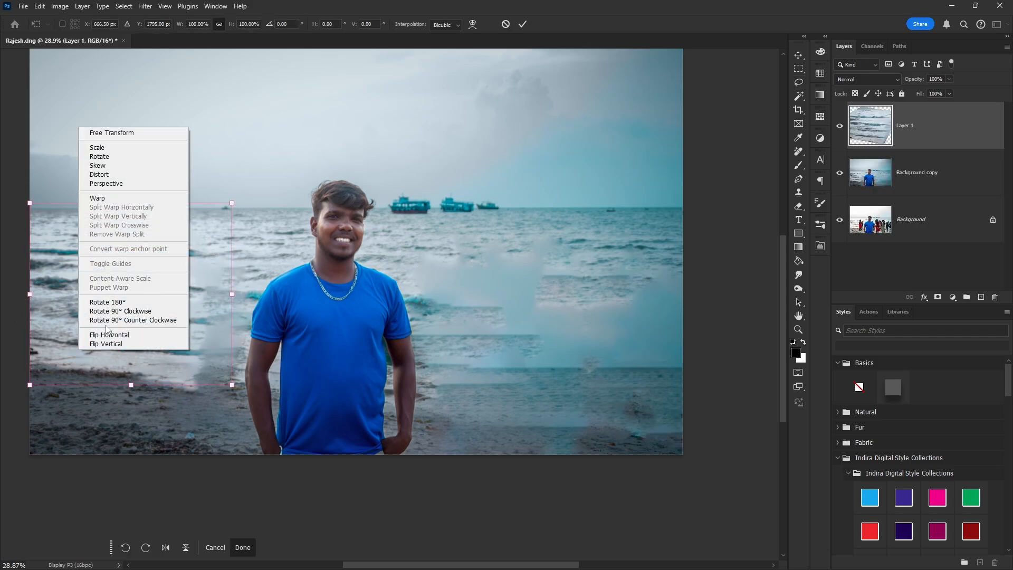
{"action": "left_click", "coordinate": [117, 334]}
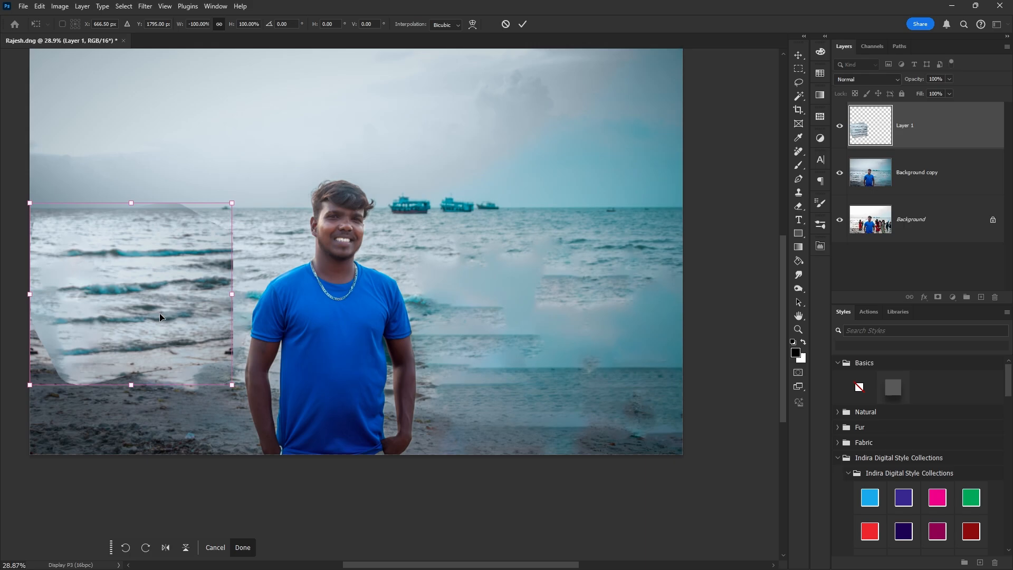
{"action": "left_click_drag", "start_coordinate": [165, 320], "coordinate": [647, 334]}
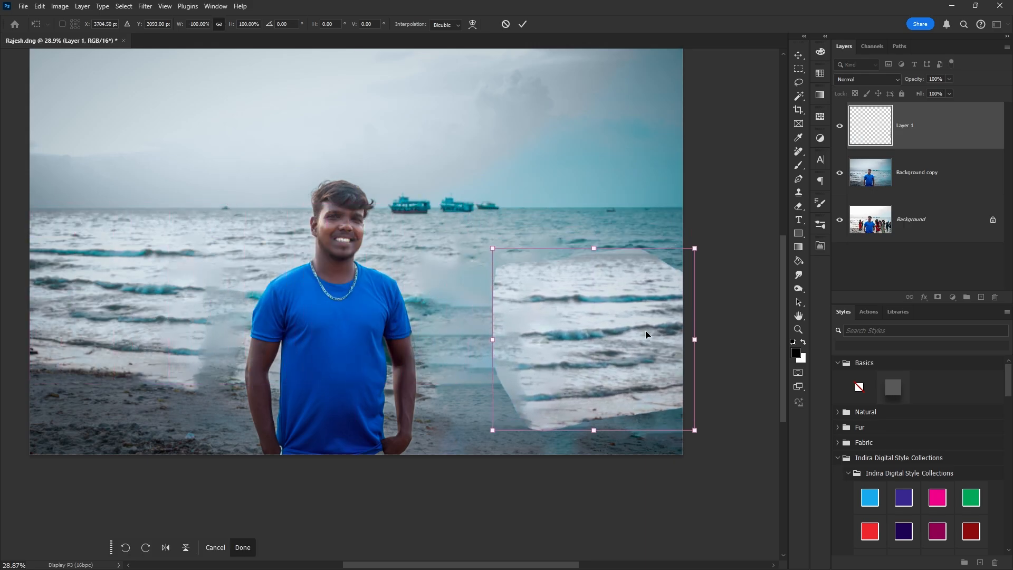
{"action": "left_click_drag", "start_coordinate": [595, 252], "coordinate": [532, 405]}
{"action": "key", "text": "Return"}
Step: Erase the wave patch's hard edges with a large soft eraser to blend it into the sea
{"action": "key", "text": "e"}
{"action": "left_click_drag", "start_coordinate": [470, 411], "coordinate": [450, 415]}
{"action": "mouse_move", "coordinate": [526, 446]}
{"action": "left_mouse_down"}
{"action": "mouse_move", "coordinate": [610, 454]}
{"action": "mouse_move", "coordinate": [755, 435]}
{"action": "mouse_move", "coordinate": [512, 442]}
{"action": "mouse_move", "coordinate": [462, 365]}
{"action": "mouse_move", "coordinate": [448, 277]}
{"action": "mouse_move", "coordinate": [502, 198]}
{"action": "mouse_move", "coordinate": [713, 178]}
{"action": "mouse_move", "coordinate": [491, 211]}
{"action": "mouse_move", "coordinate": [578, 180]}
{"action": "mouse_move", "coordinate": [661, 209]}
{"action": "left_mouse_up"}
{"action": "key", "text": "ctrl"}
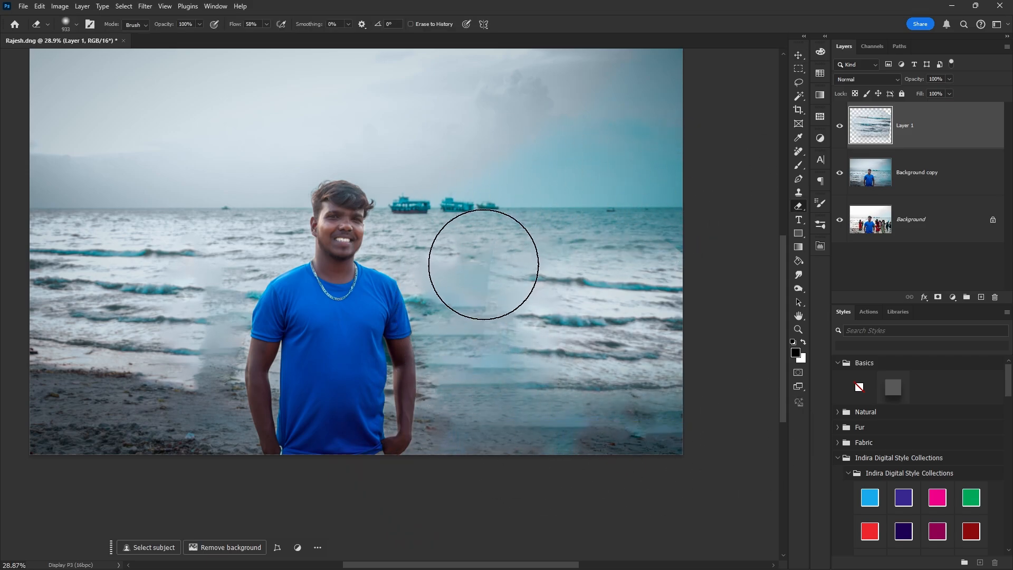
{"action": "mouse_move", "coordinate": [482, 265]}
{"action": "left_mouse_down"}
{"action": "mouse_move", "coordinate": [460, 314]}
{"action": "mouse_move", "coordinate": [450, 382]}
{"action": "mouse_move", "coordinate": [468, 413]}
{"action": "left_mouse_up"}
Step: Reposition the wave patch and stretch it leftward to cover more of the water
{"action": "key", "text": "v"}
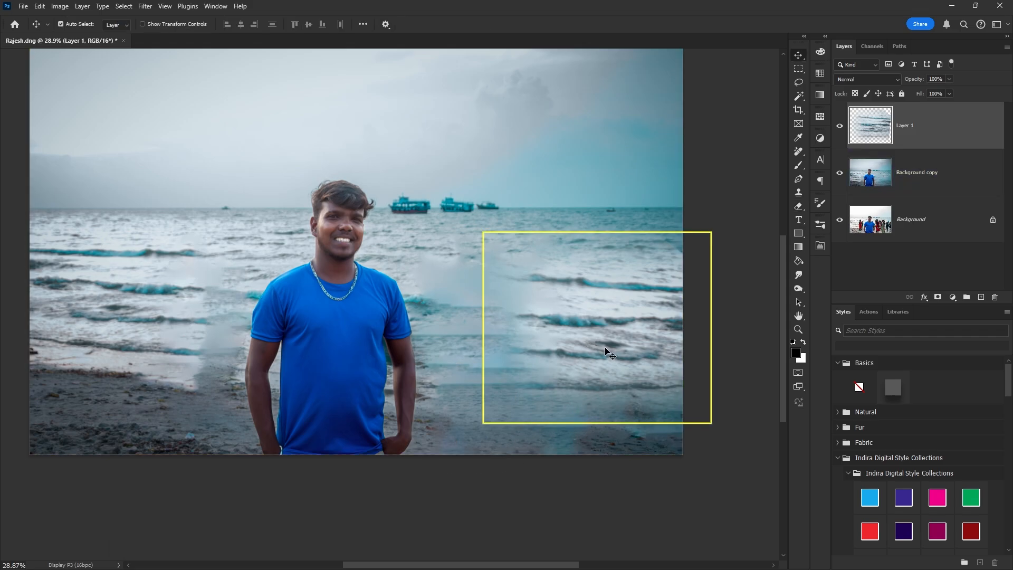
{"action": "left_click_drag", "start_coordinate": [606, 351], "coordinate": [615, 348]}
{"action": "key", "text": "ctrl+t"}
{"action": "left_click_drag", "start_coordinate": [493, 331], "coordinate": [429, 333]}
{"action": "left_click_drag", "start_coordinate": [637, 302], "coordinate": [632, 306]}
{"action": "key", "text": "Return"}
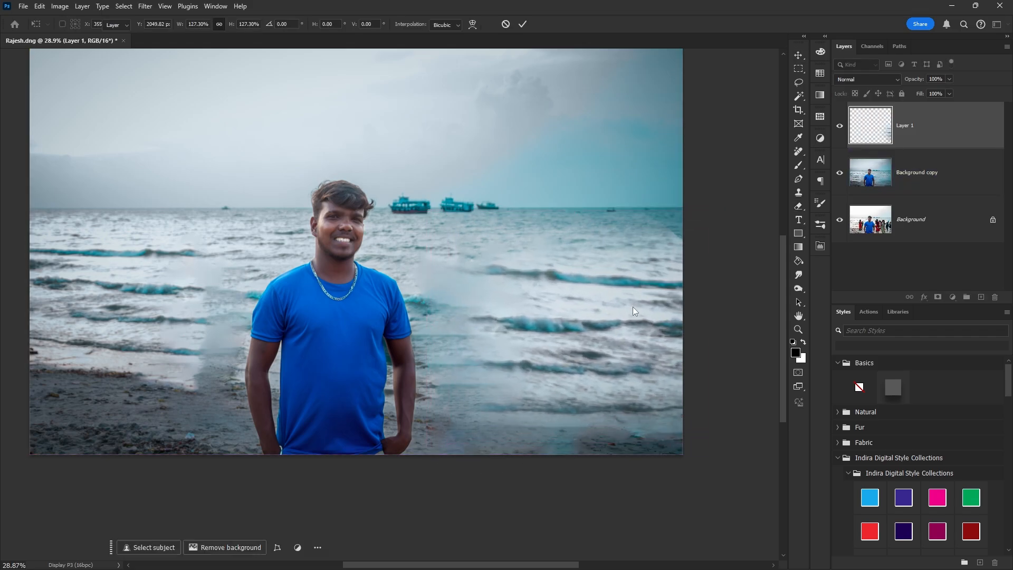
{"action": "scroll", "coordinate": [667, 364], "scroll_direction": "down", "scroll_amount": 1}
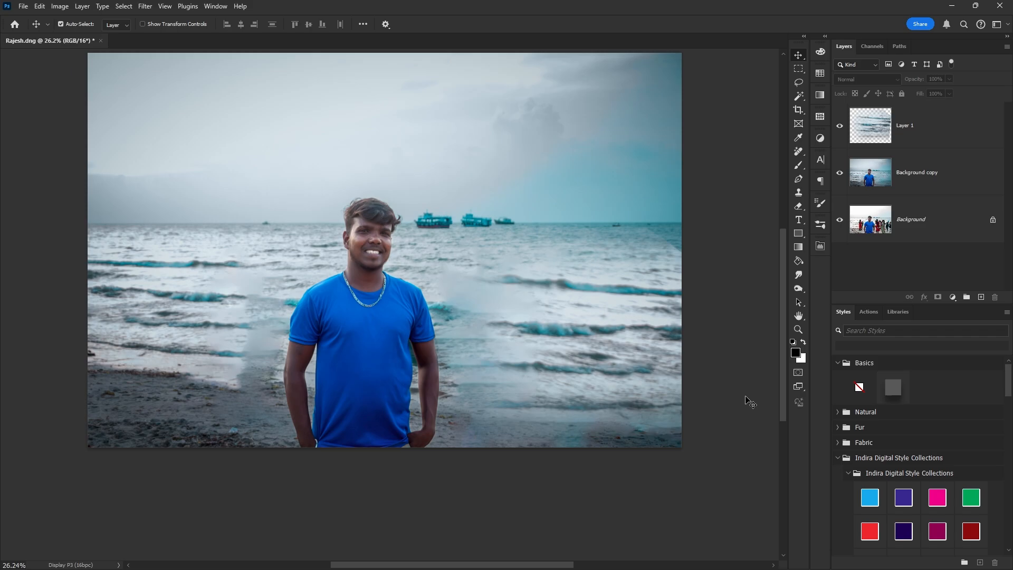
Step: Merge Layer 1 and Background copy into a single layer with Ctrl+E
{"action": "scroll", "coordinate": [337, 307], "scroll_direction": "down", "scroll_amount": 1}
{"action": "left_click", "coordinate": [337, 307]}
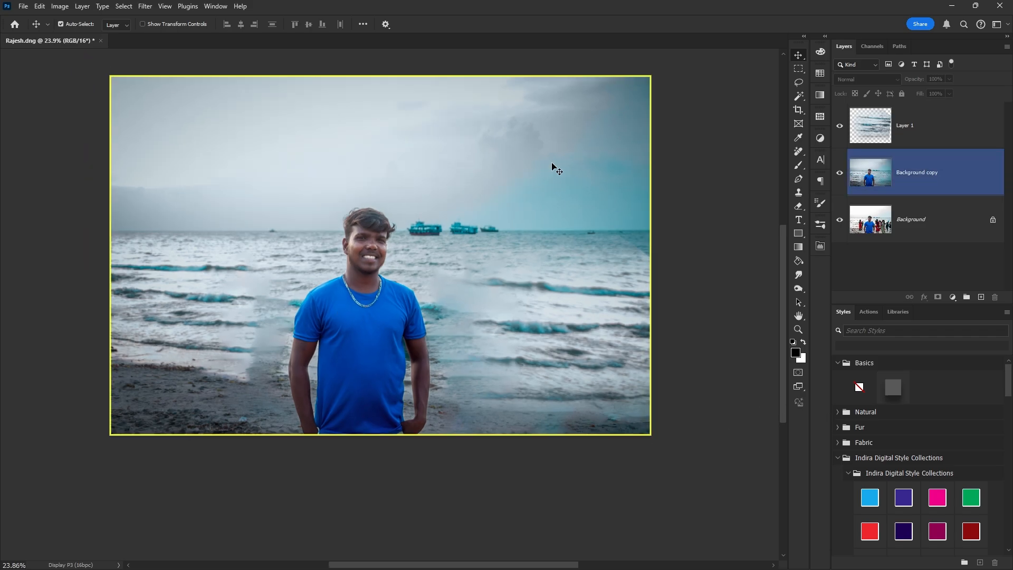
{"action": "left_click", "coordinate": [939, 125]}
{"action": "left_click", "coordinate": [947, 184], "text": "shift"}
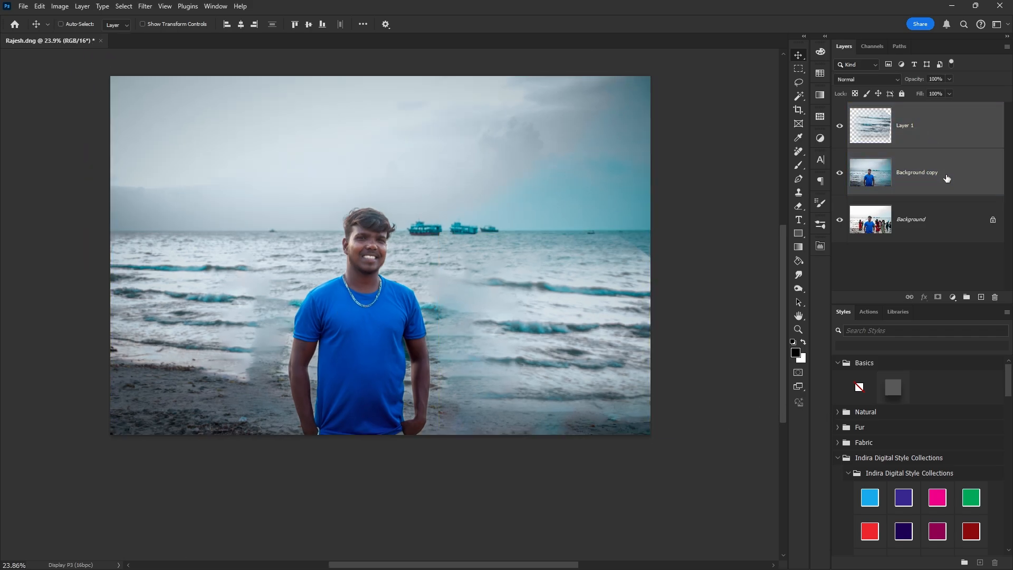
{"action": "key", "text": "ctrl+e"}
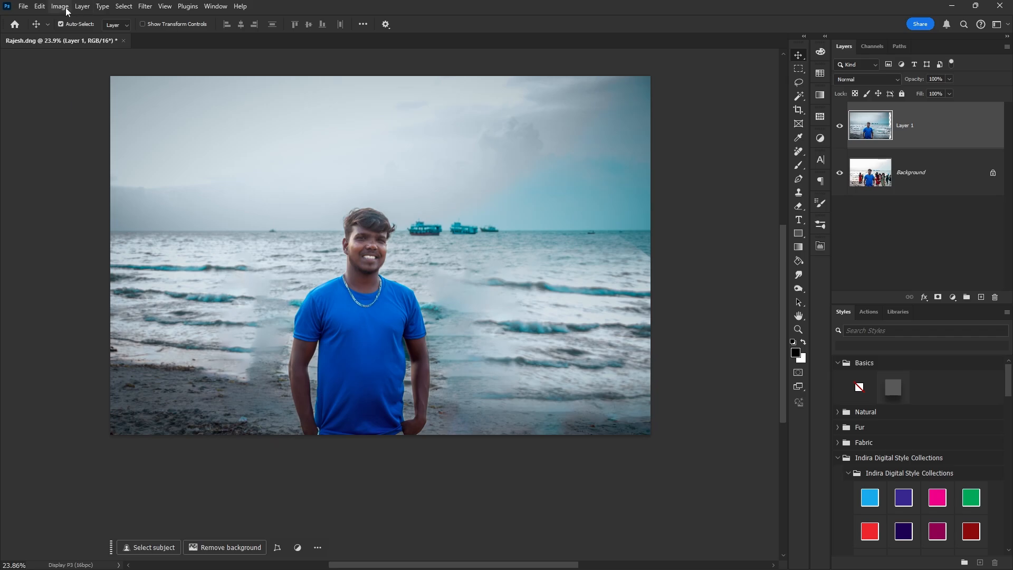
{"action": "left_click", "coordinate": [40, 7]}
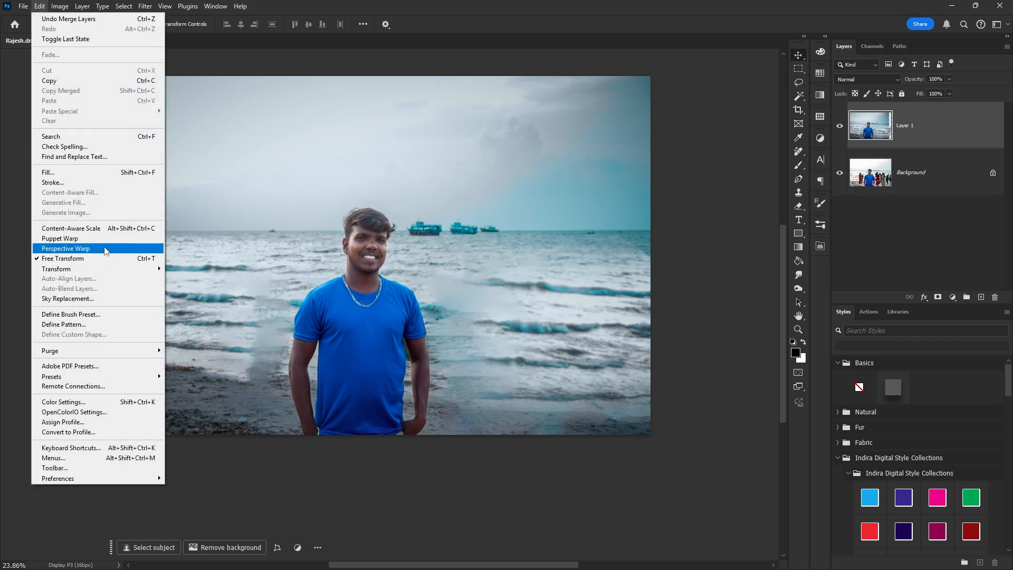
Step: Start Sky Replacement and preview several cloudy Blue Skies presets
{"action": "left_click", "coordinate": [97, 299]}
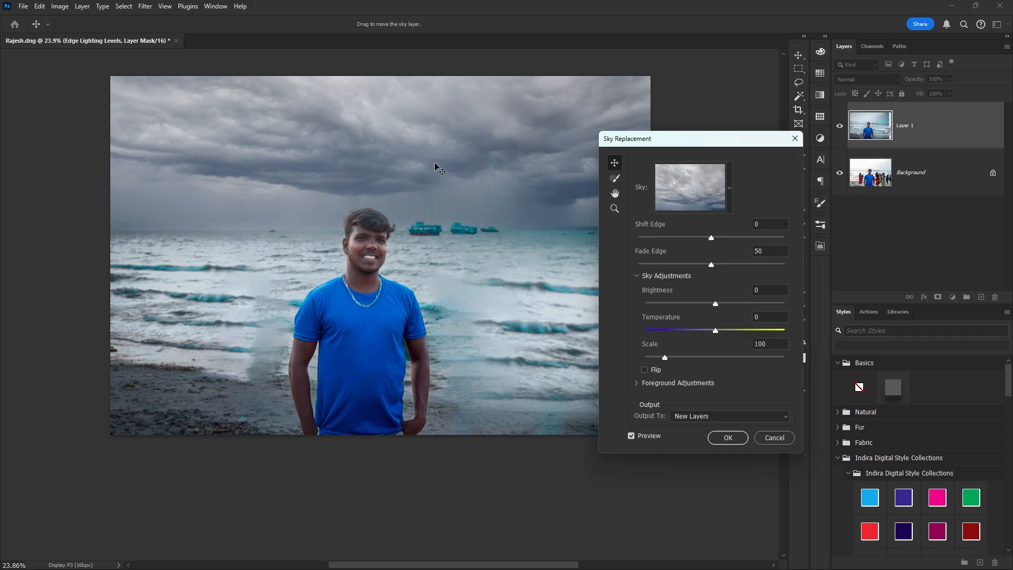
{"action": "left_click", "coordinate": [727, 196]}
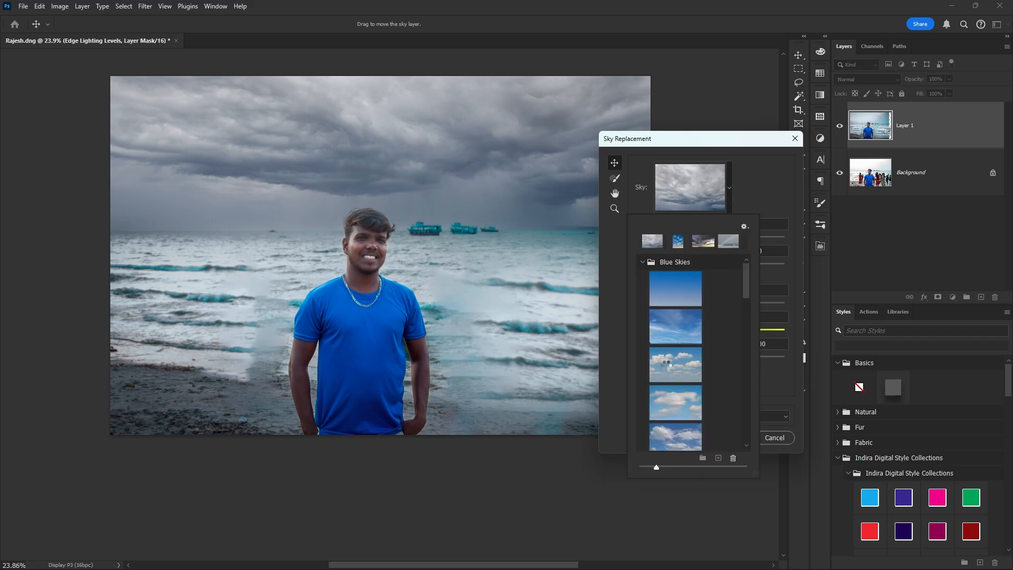
{"action": "left_click", "coordinate": [673, 369]}
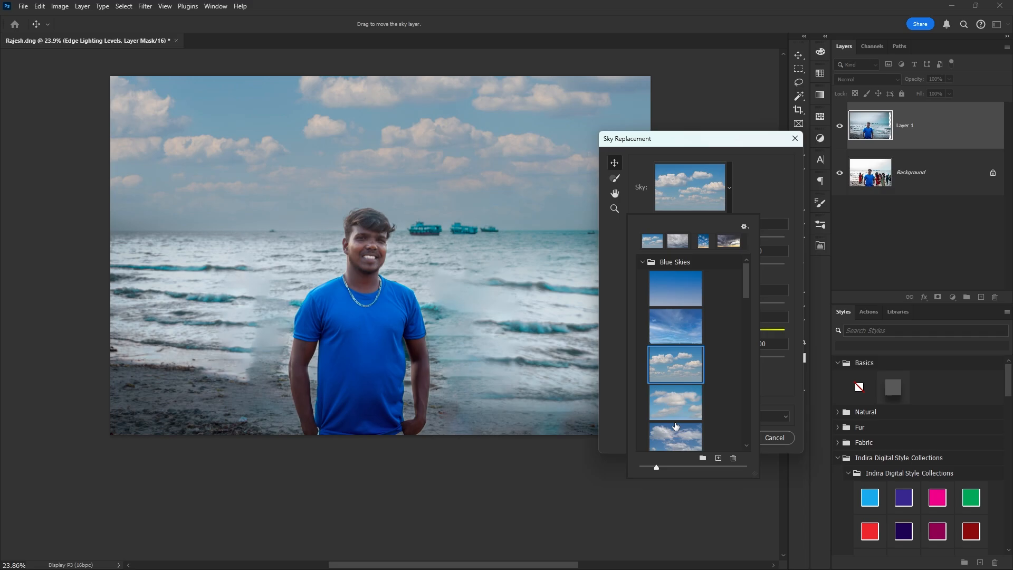
{"action": "left_click", "coordinate": [675, 437]}
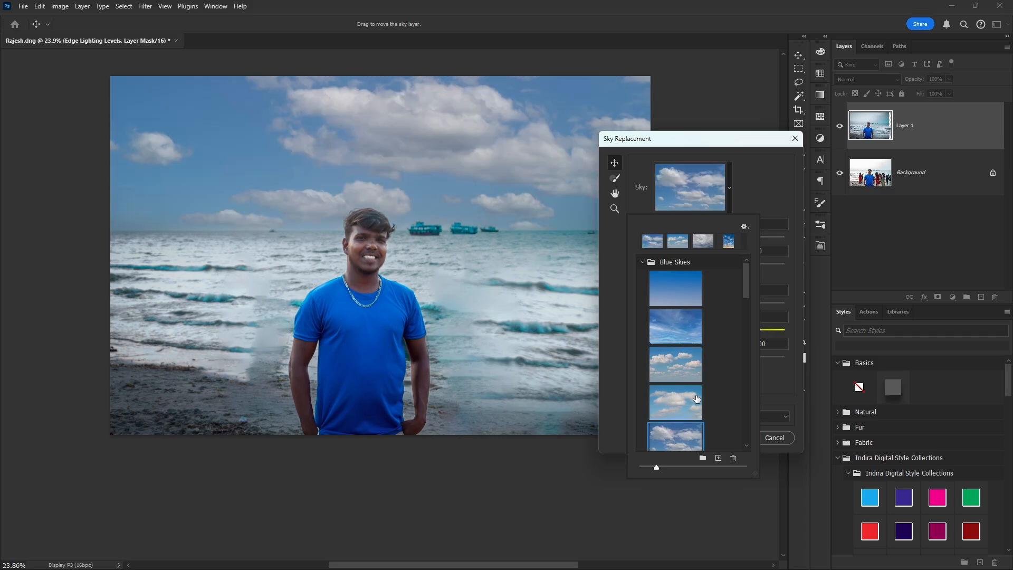
{"action": "left_click", "coordinate": [684, 376]}
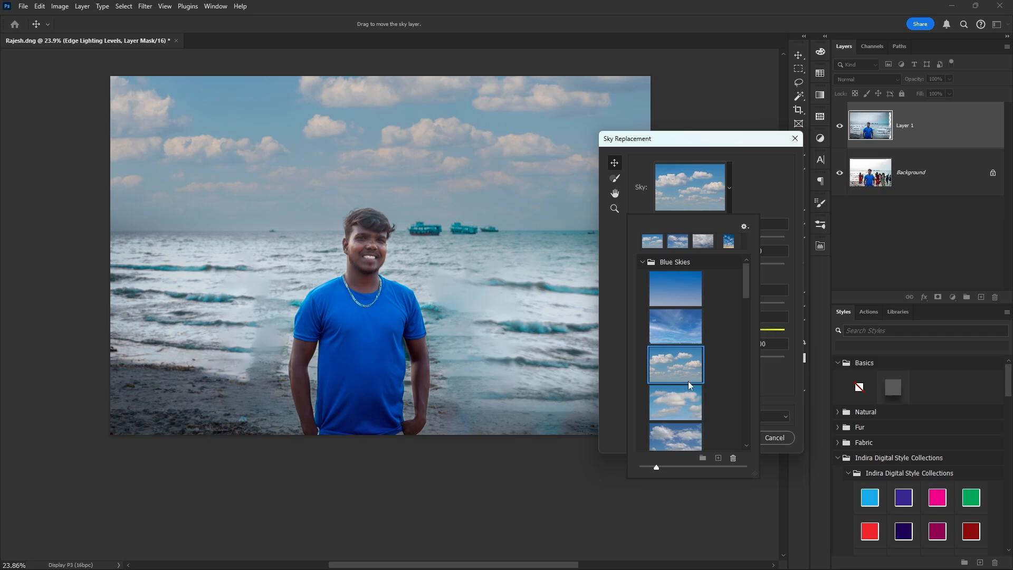
{"action": "left_click", "coordinate": [688, 386]}
{"action": "scroll", "coordinate": [686, 391], "scroll_direction": "down", "scroll_amount": 5}
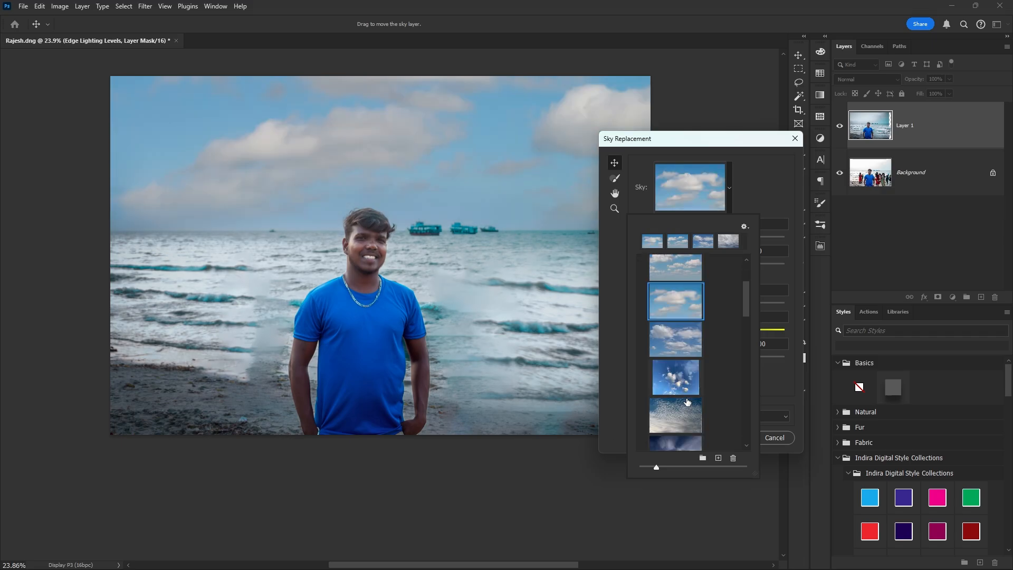
{"action": "scroll", "coordinate": [682, 402], "scroll_direction": "down", "scroll_amount": 4}
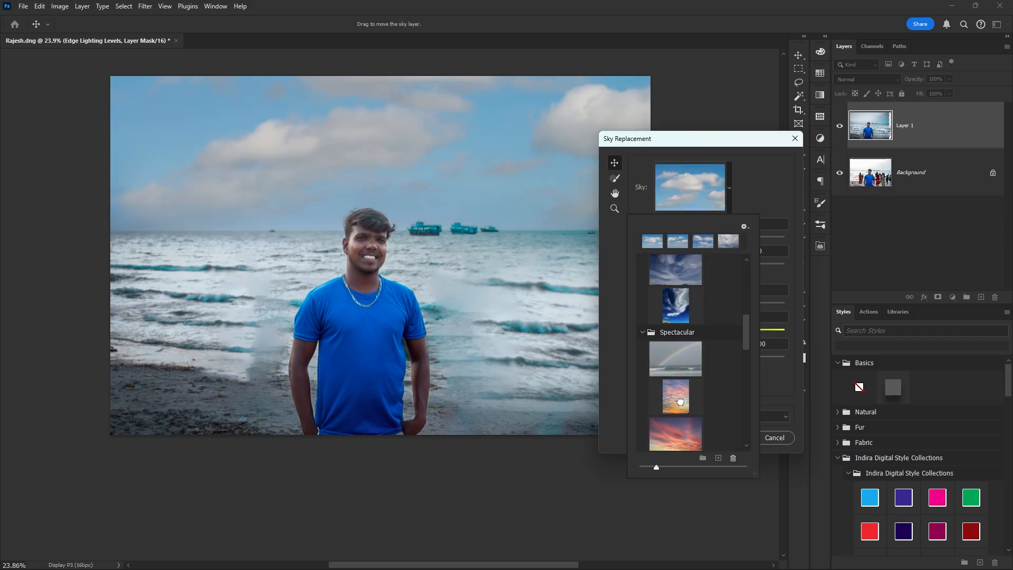
Step: Try an orange sunset sky, then settle on the stormy grey cloud preset
{"action": "left_click", "coordinate": [704, 406]}
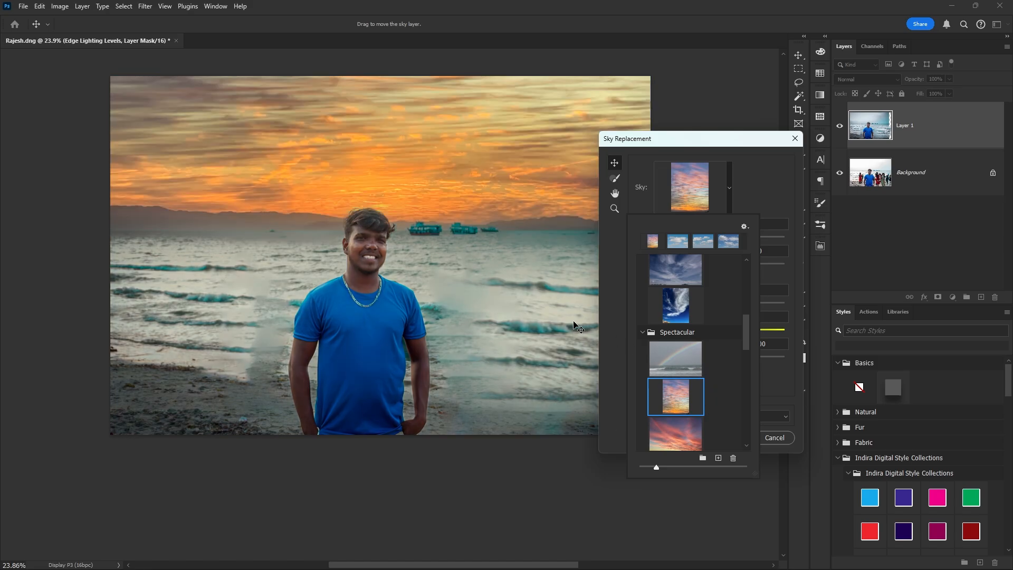
{"action": "scroll", "coordinate": [684, 359], "scroll_direction": "down", "scroll_amount": 2}
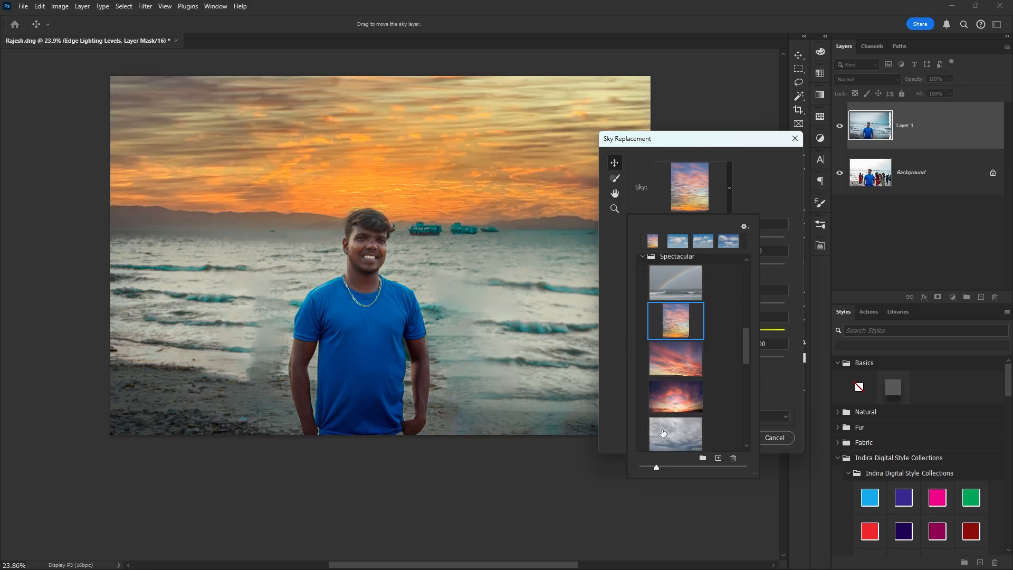
{"action": "left_click", "coordinate": [691, 439]}
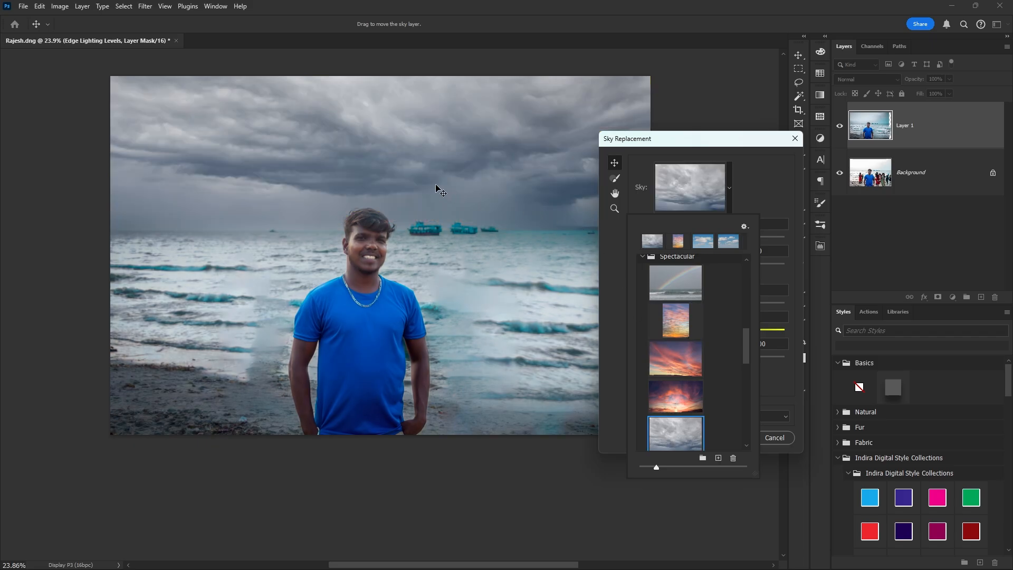
Step: Set sky Brightness 46 and Temperature 39, then output the replacement to new layers
{"action": "left_click", "coordinate": [756, 272]}
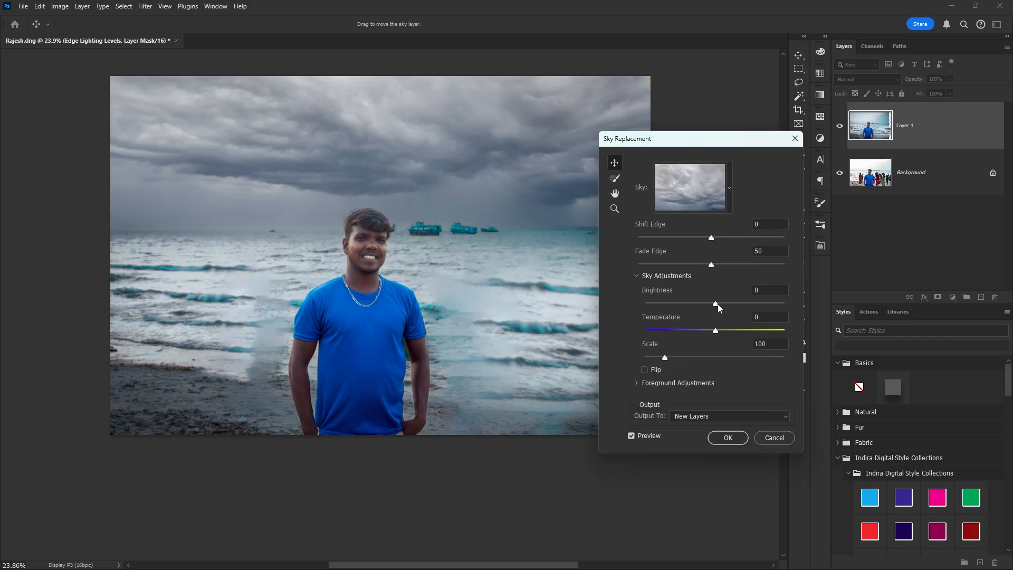
{"action": "left_click", "coordinate": [747, 301]}
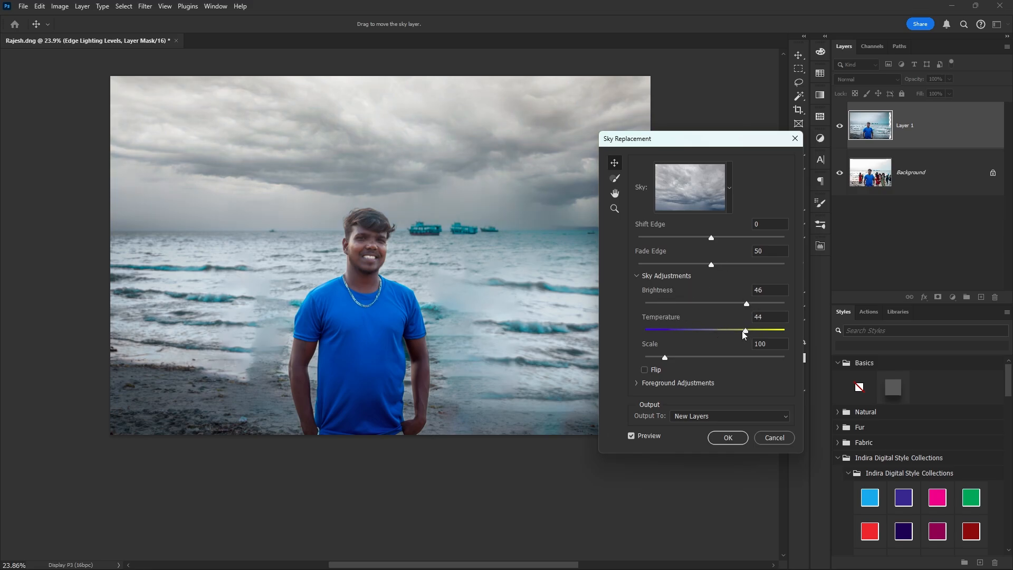
{"action": "left_click_drag", "start_coordinate": [726, 329], "coordinate": [667, 329]}
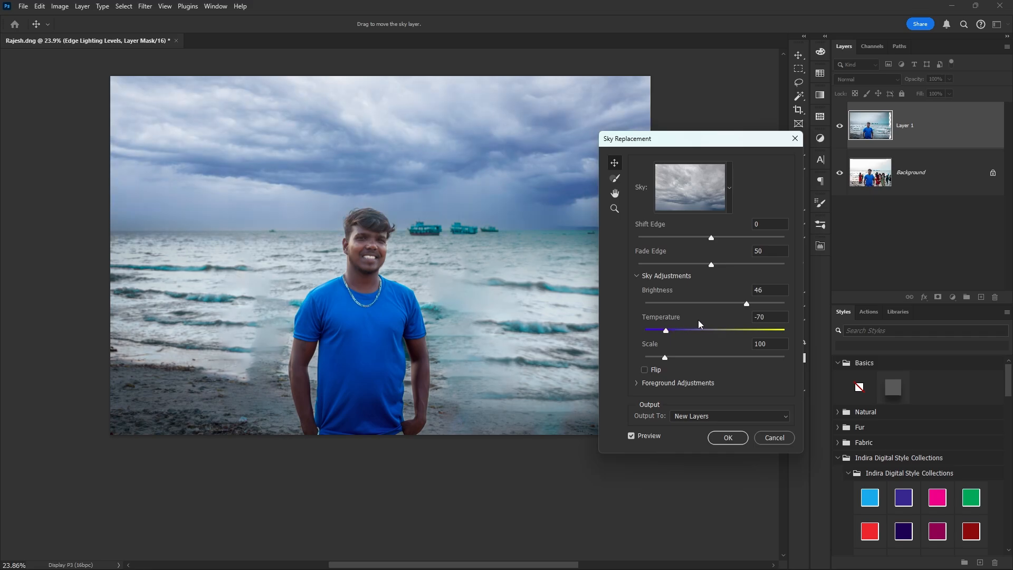
{"action": "left_click", "coordinate": [742, 330]}
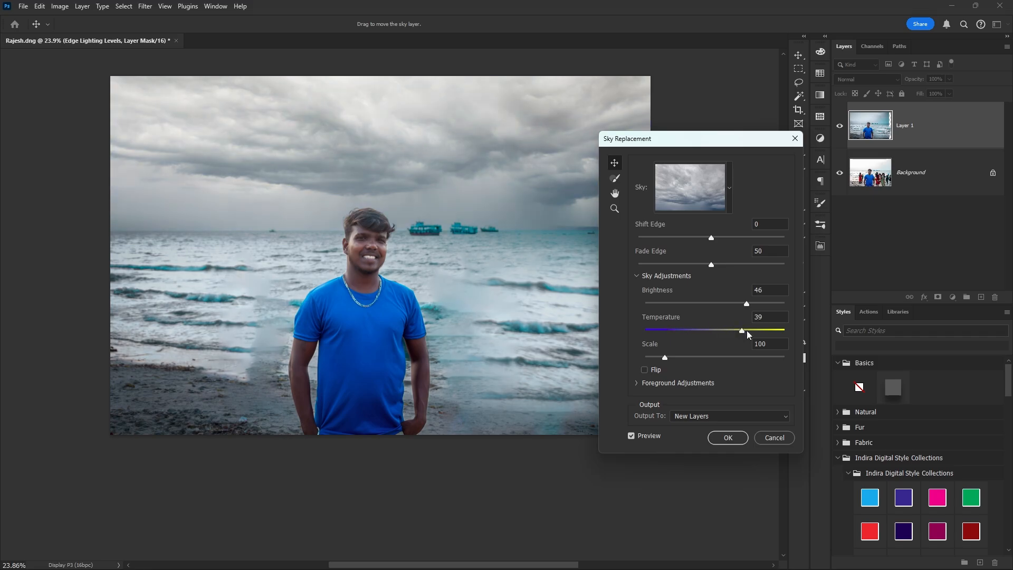
{"action": "left_click", "coordinate": [728, 438]}
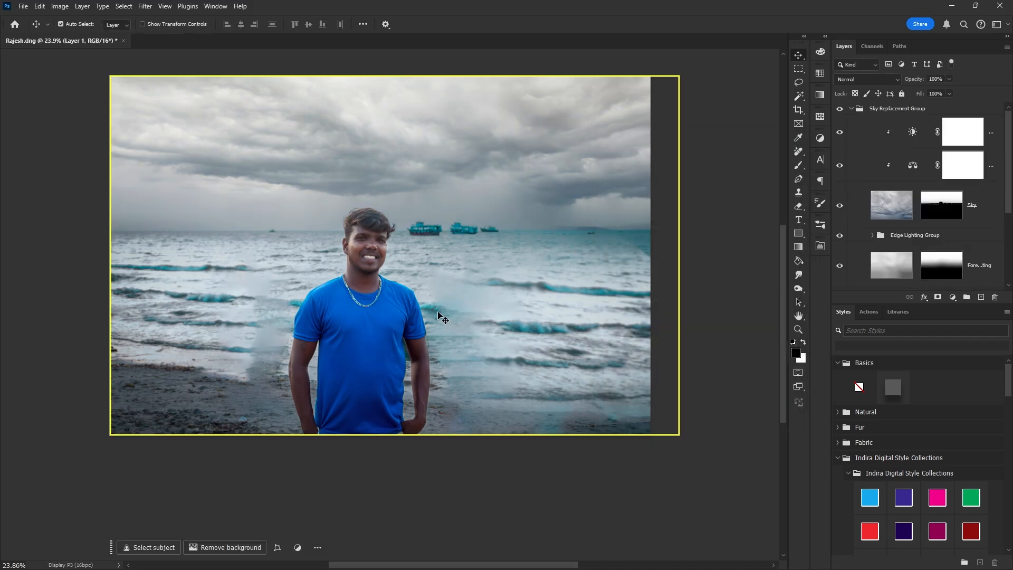
{"action": "scroll", "coordinate": [925, 163], "scroll_direction": "down", "scroll_amount": 3}
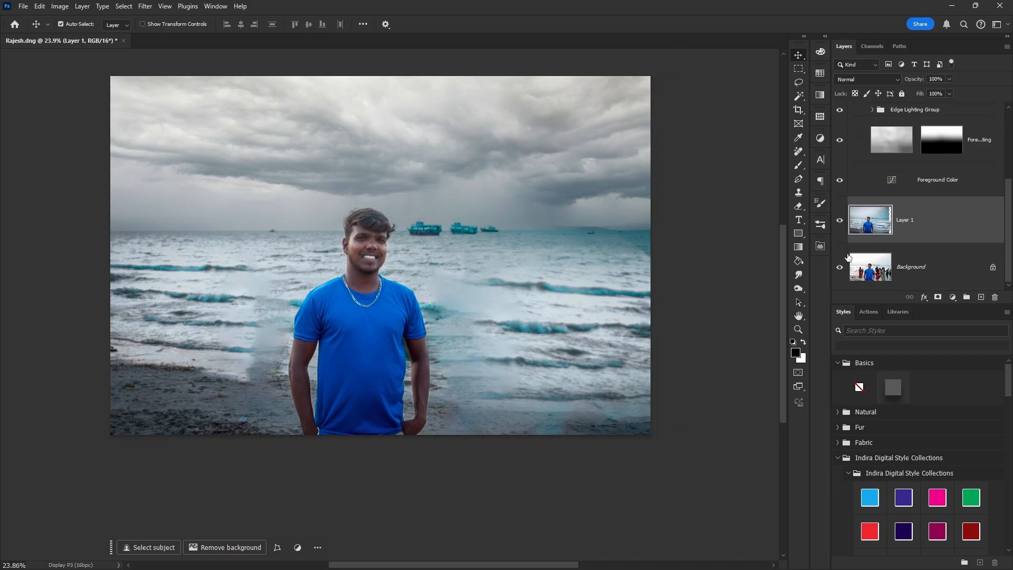
{"action": "left_click", "coordinate": [839, 267], "text": "alt"}
{"action": "left_click", "coordinate": [840, 267], "text": "alt"}
{"action": "left_click", "coordinate": [840, 268], "text": "alt"}
{"action": "left_click", "coordinate": [840, 268], "text": "alt"}
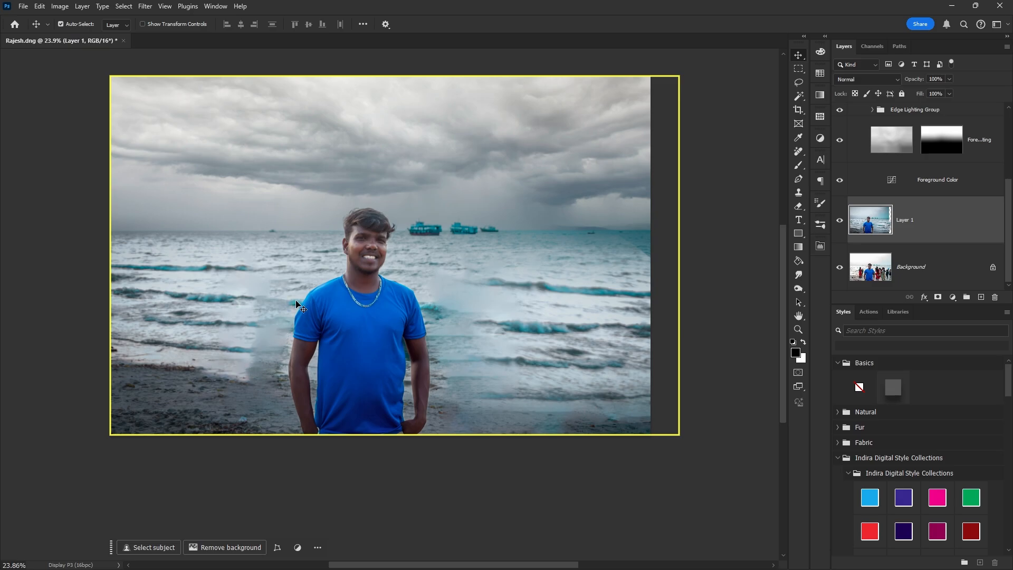
{"action": "left_click", "coordinate": [990, 192]}
{"action": "left_click", "coordinate": [939, 220]}
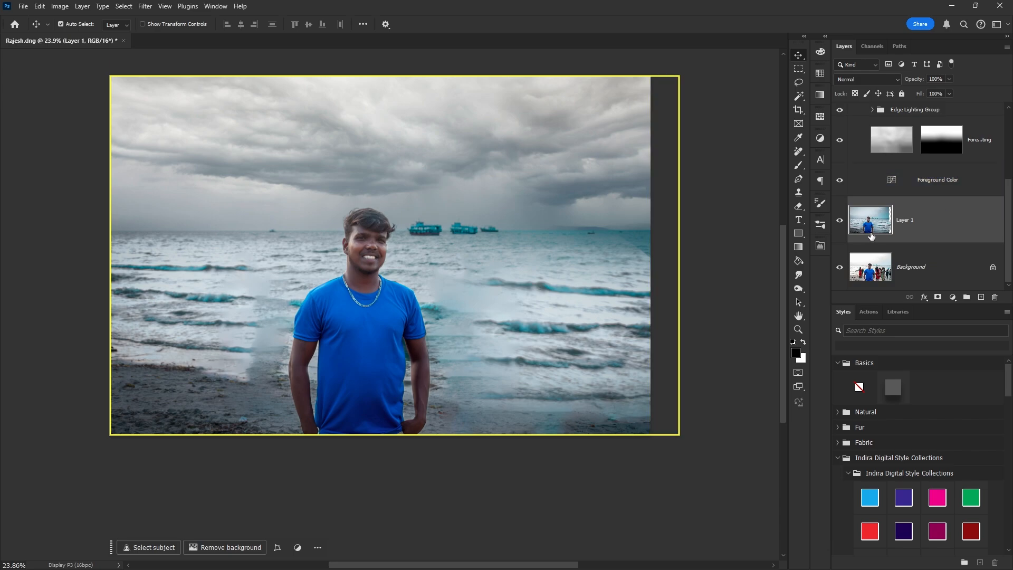